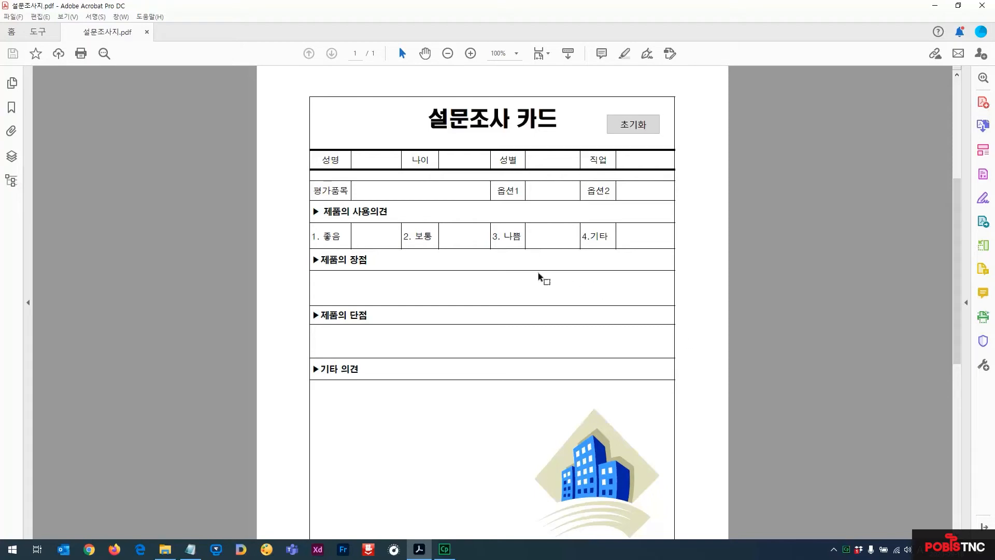
Prepare 설문조사지.pdf as a fillable form with automatic form field detection.
click(38, 35)
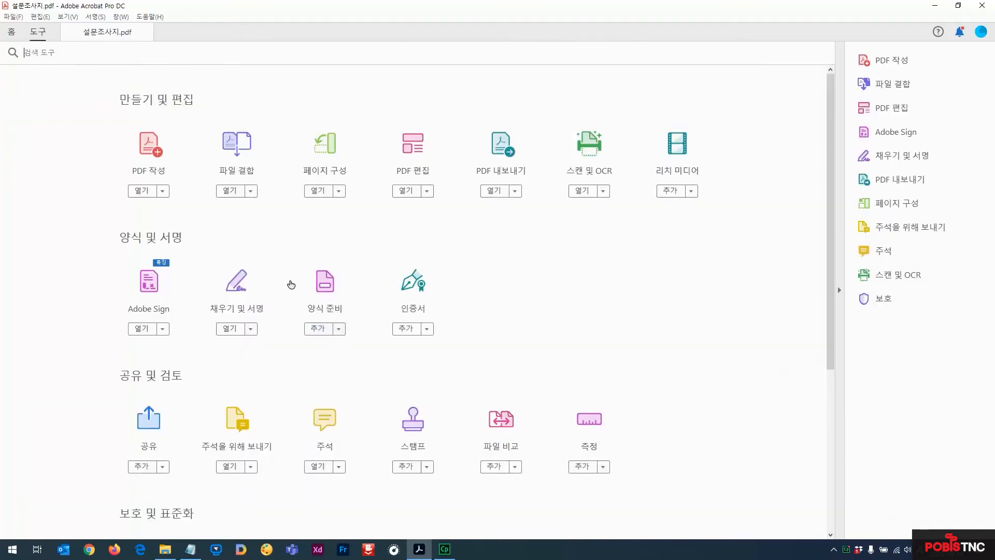
click(325, 282)
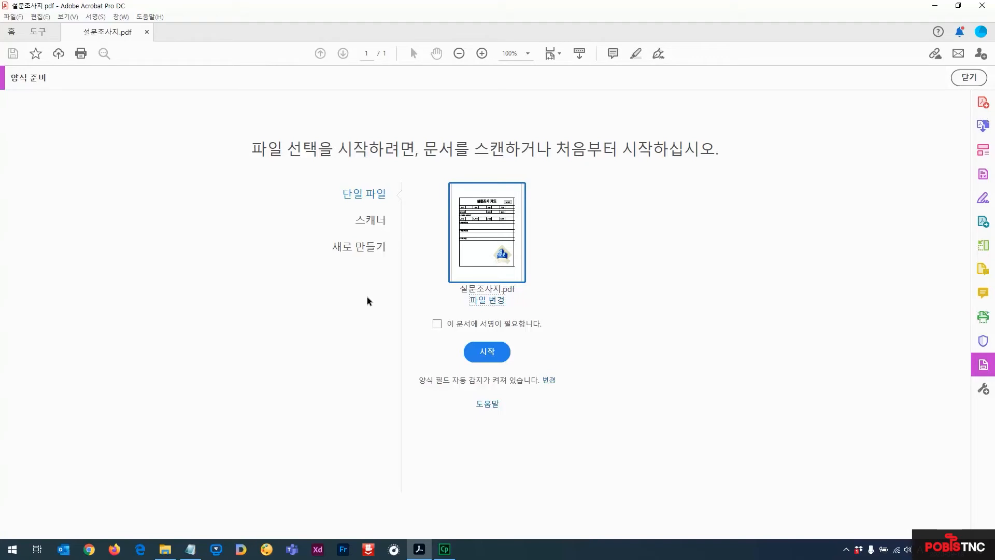
click(490, 355)
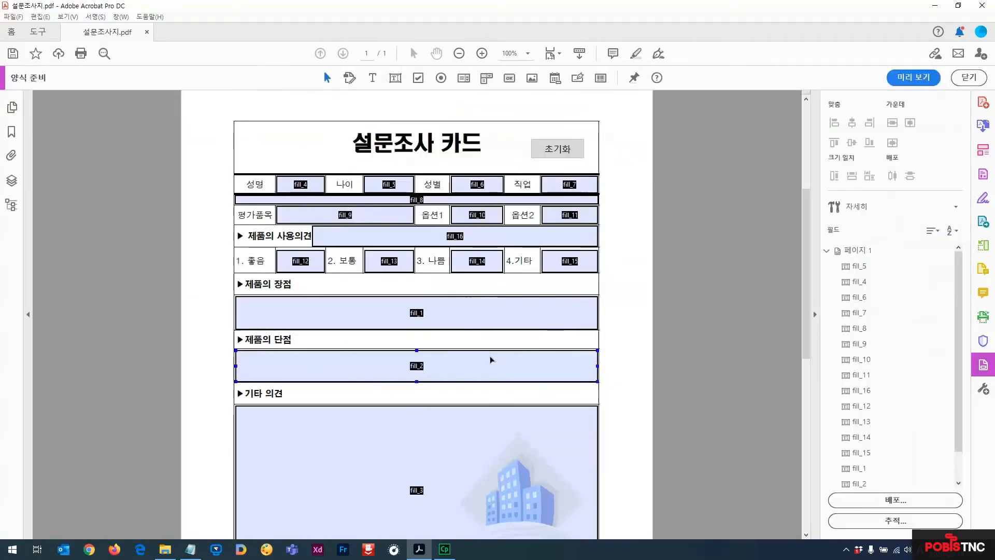
click(318, 222)
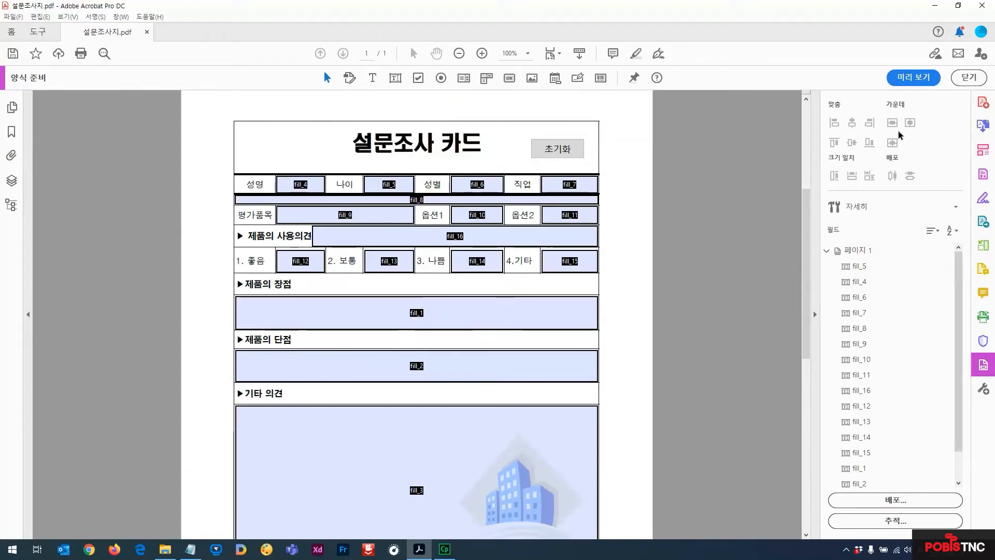
Preview the form and fill in the respondent's name under 성명 and 35 under 나이.
click(911, 79)
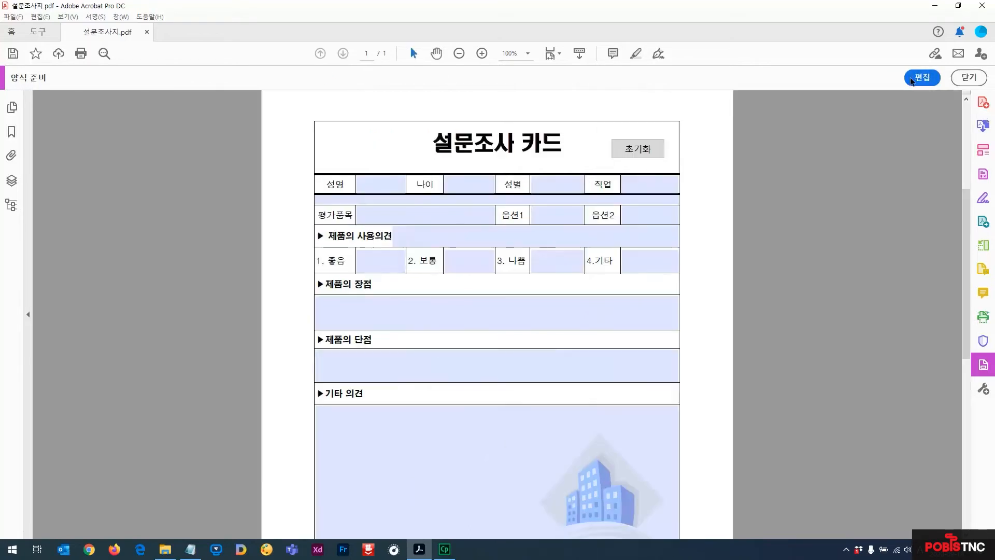
click(388, 187)
text(홍길동)
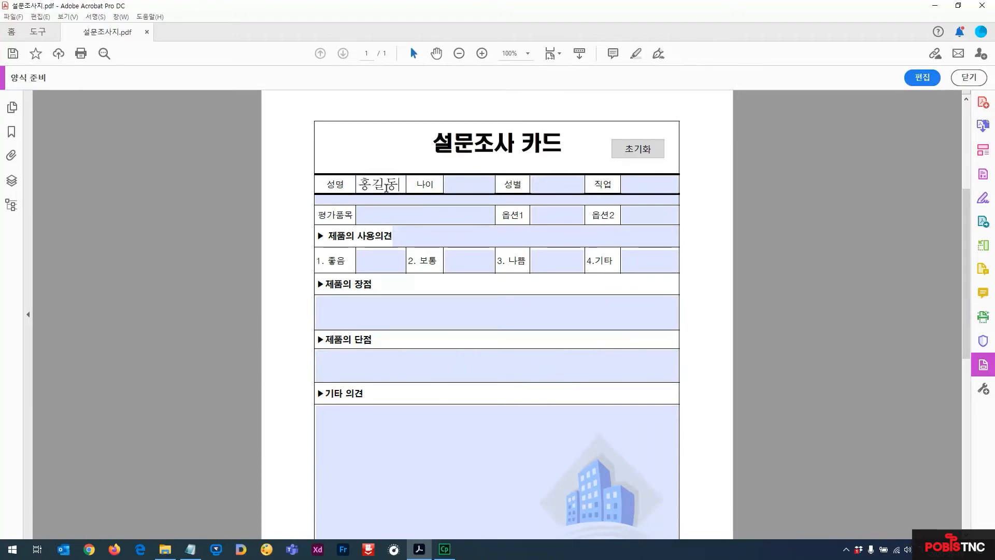
click(475, 187)
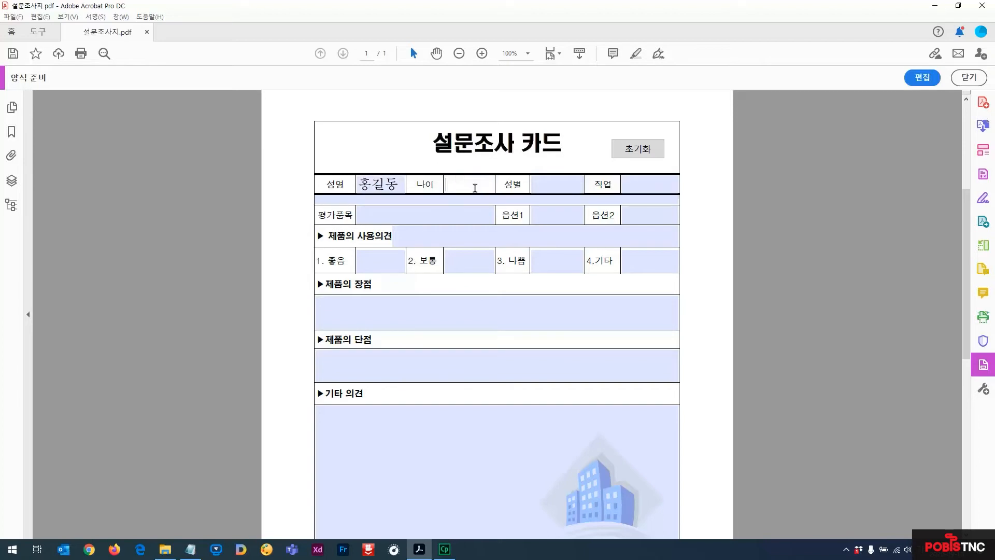
text(35)
Check how the 성별, 옵션1 and product opinion fields behave in the form preview.
click(557, 188)
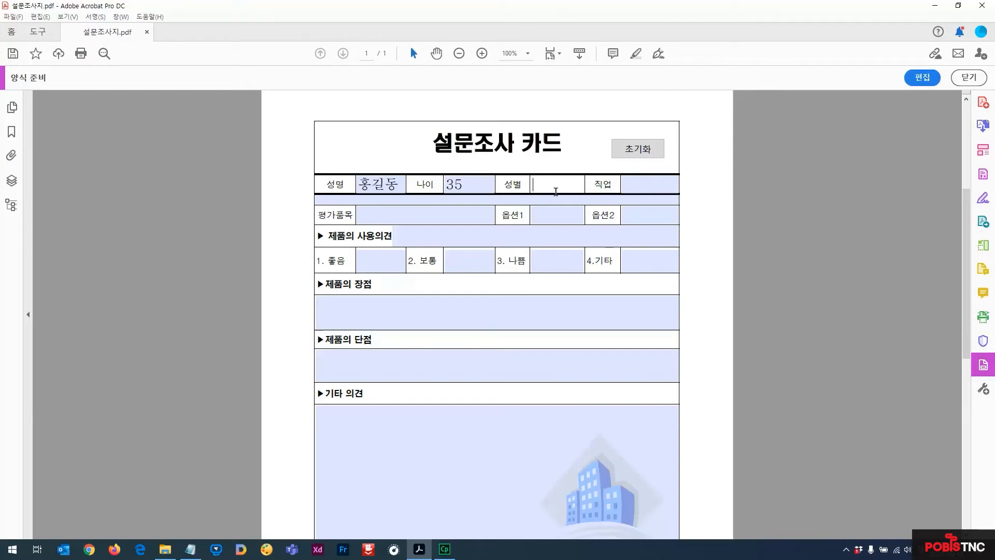
click(551, 216)
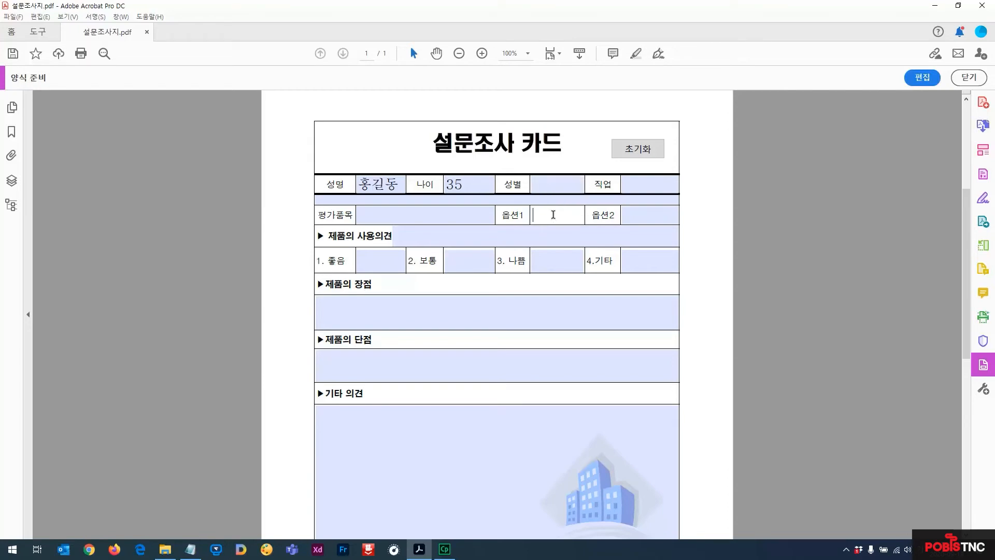
click(374, 240)
click(374, 262)
click(461, 262)
click(538, 262)
click(465, 263)
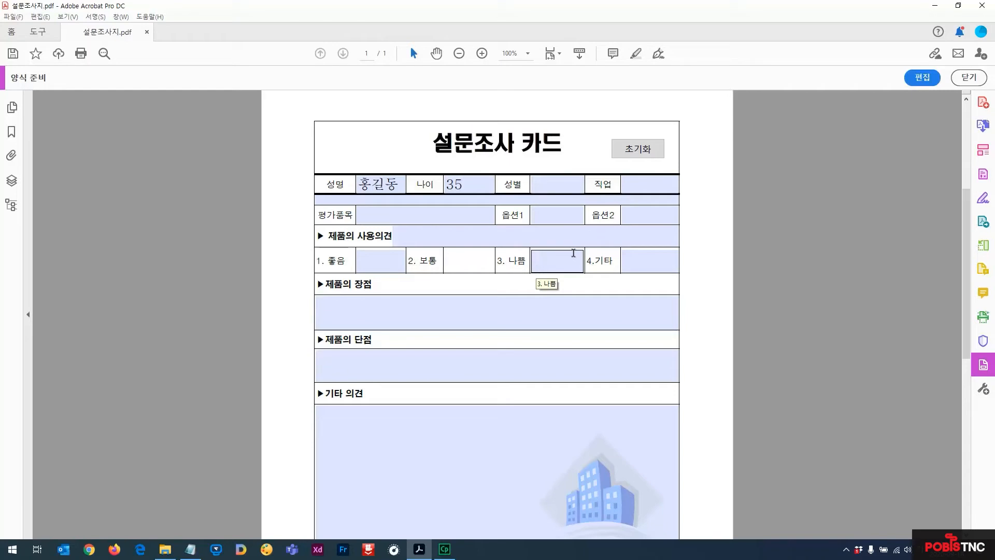
Return to form editing and delete all automatically detected fields on the page.
click(922, 78)
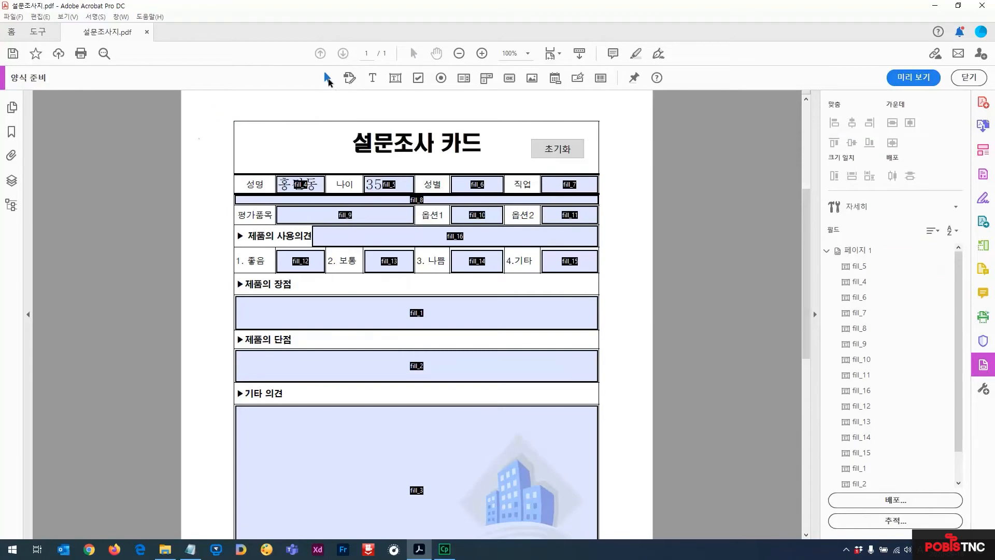
drag(198, 137, 641, 489)
key(Delete)
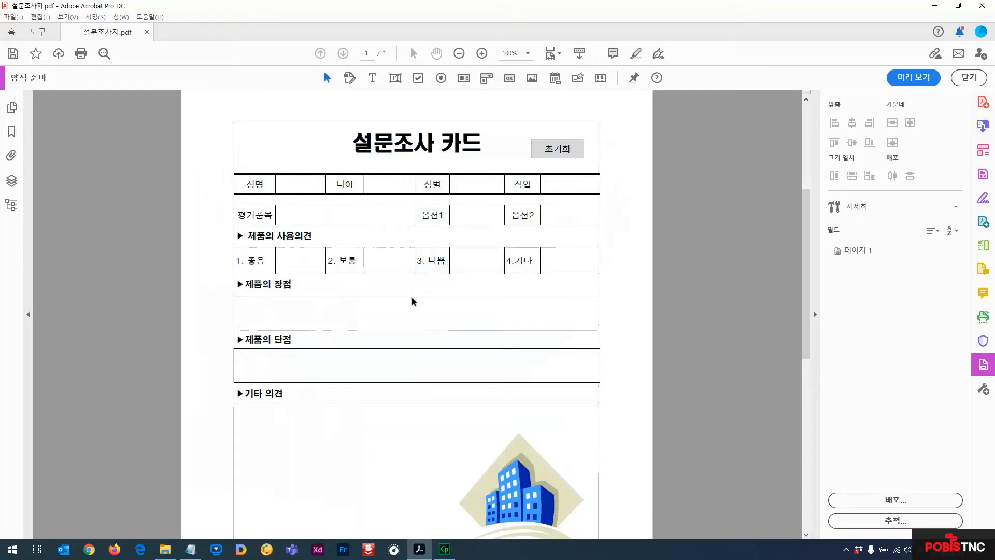
Add a text field filling the empty cell beside 성명, keeping its default name.
click(396, 79)
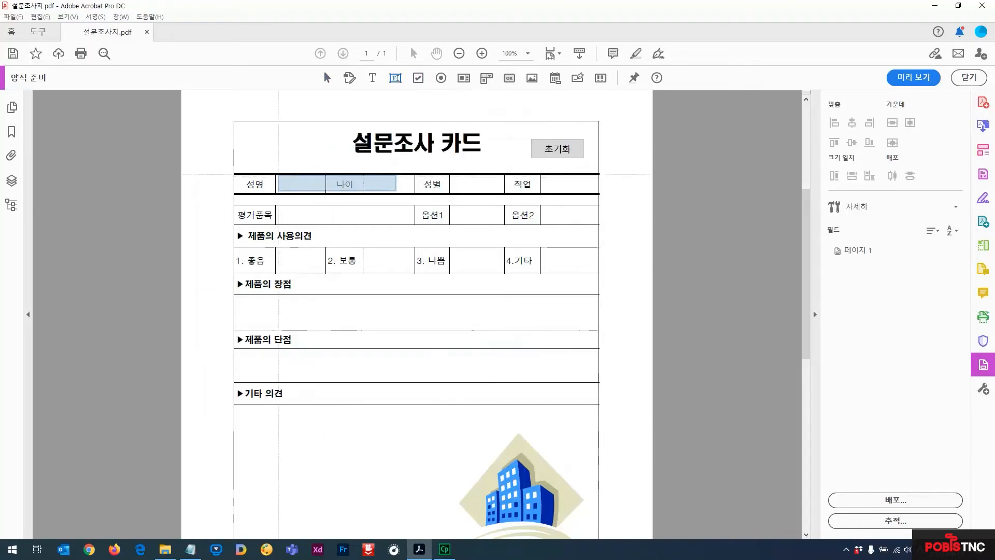
drag(275, 175, 325, 194)
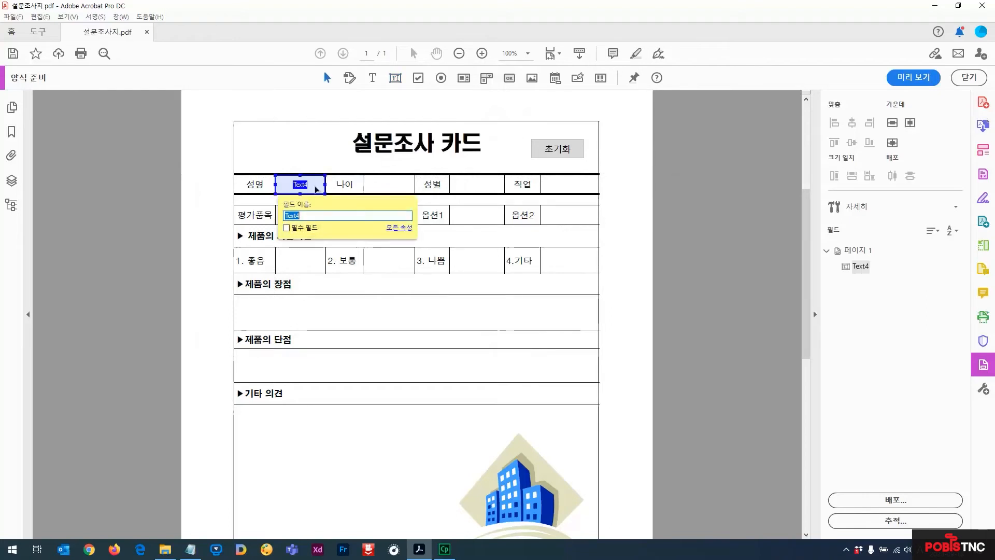
key(Return)
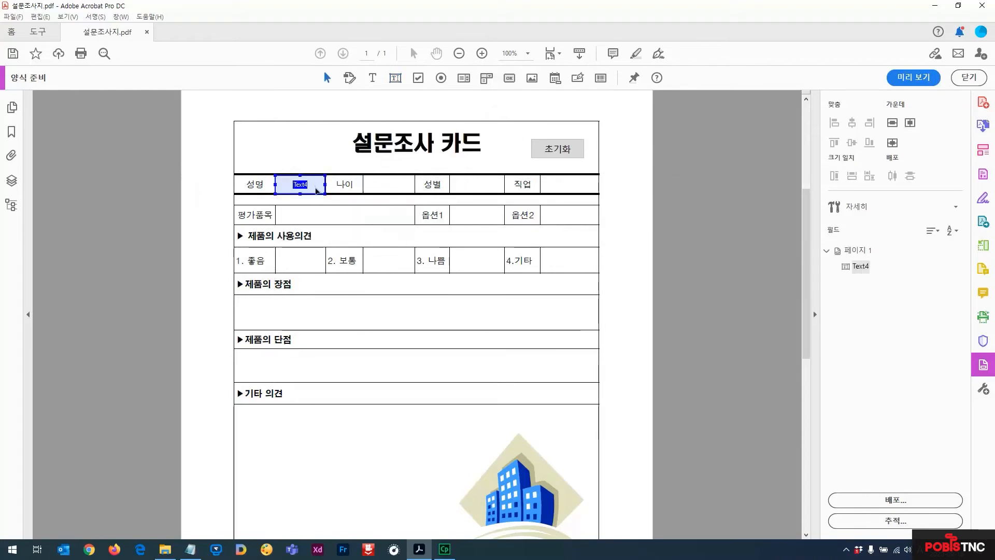
Preview the form and enter the respondent's name in the 성명 text field.
click(909, 78)
click(385, 185)
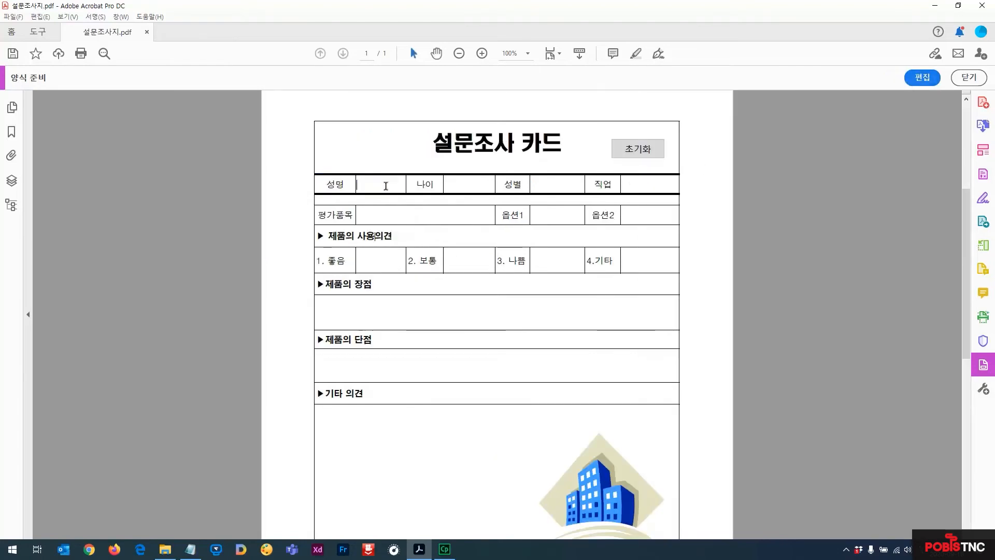
text(홍길동)
click(414, 228)
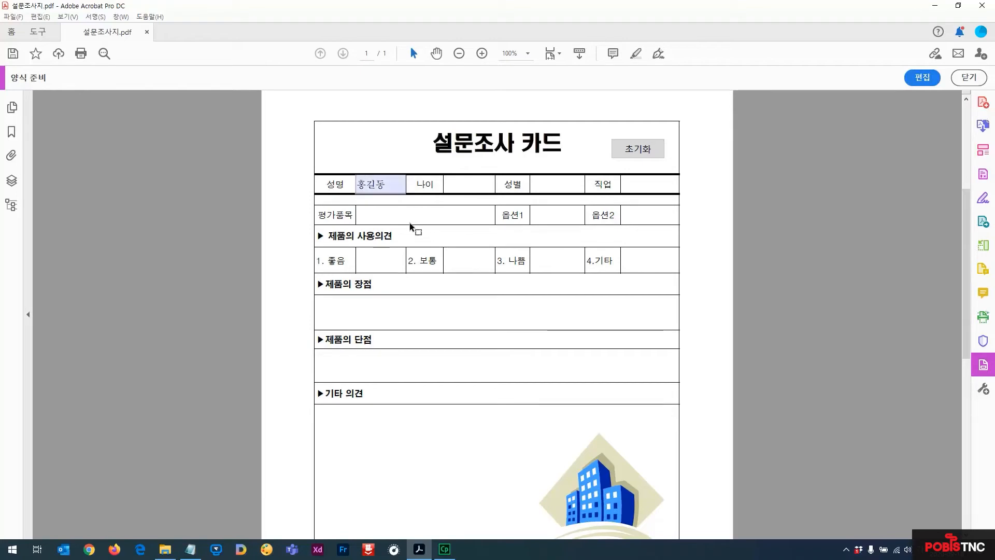
click(388, 185)
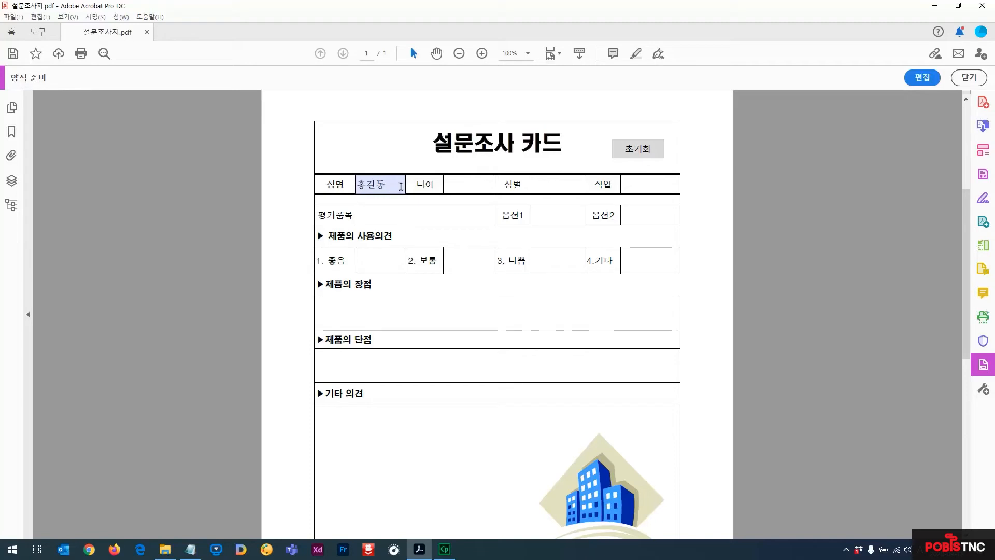
Return to form editing and set the 성명 text field's font to 나눔고딕.
click(922, 78)
click(313, 190)
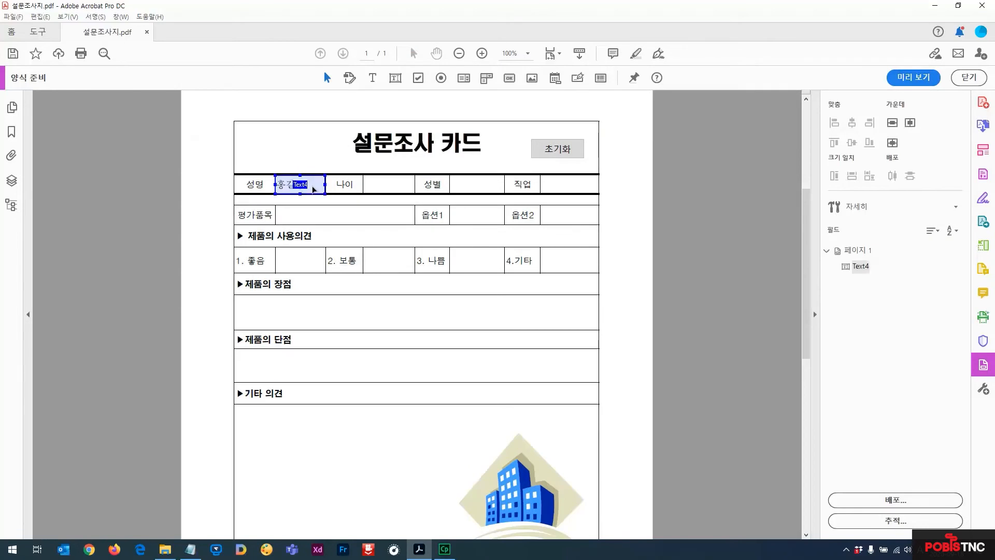
right_click(313, 190)
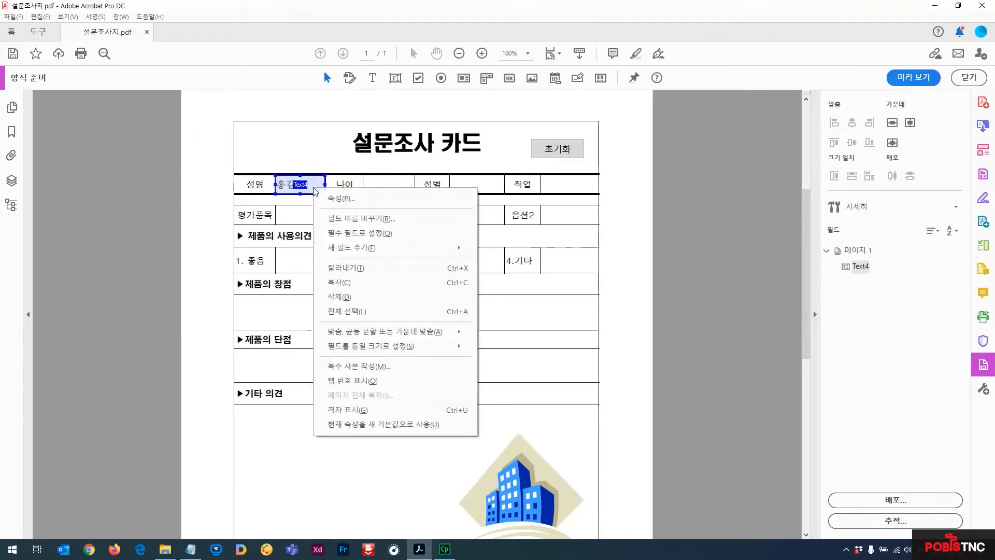
click(361, 200)
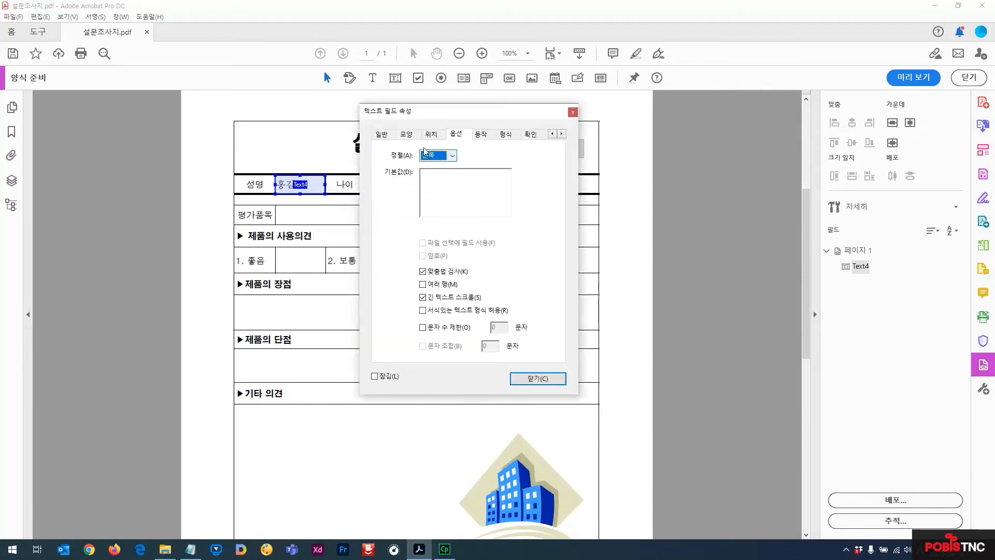
click(386, 137)
click(403, 137)
click(385, 138)
click(407, 137)
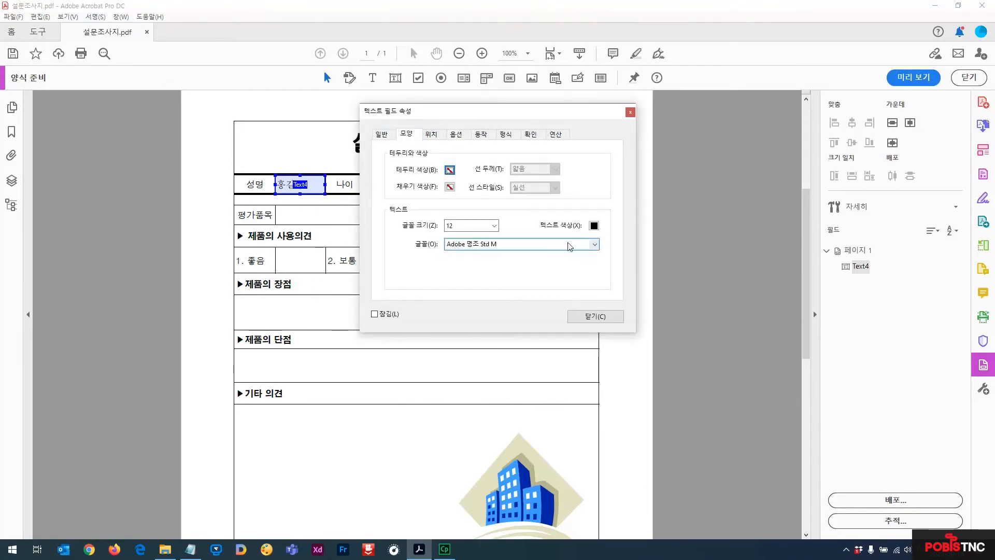
click(595, 244)
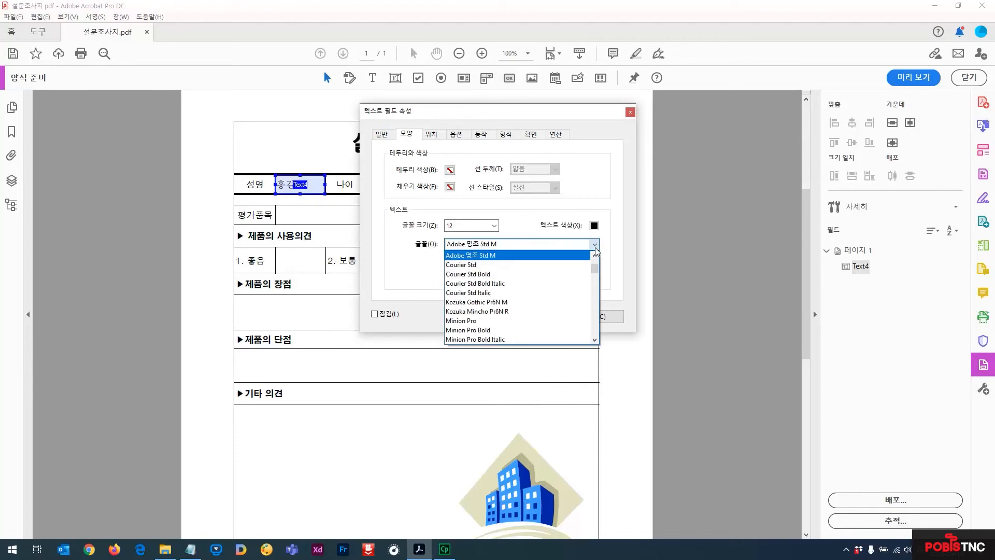
drag(594, 268, 596, 325)
scroll(529, 288, up, 1)
click(510, 256)
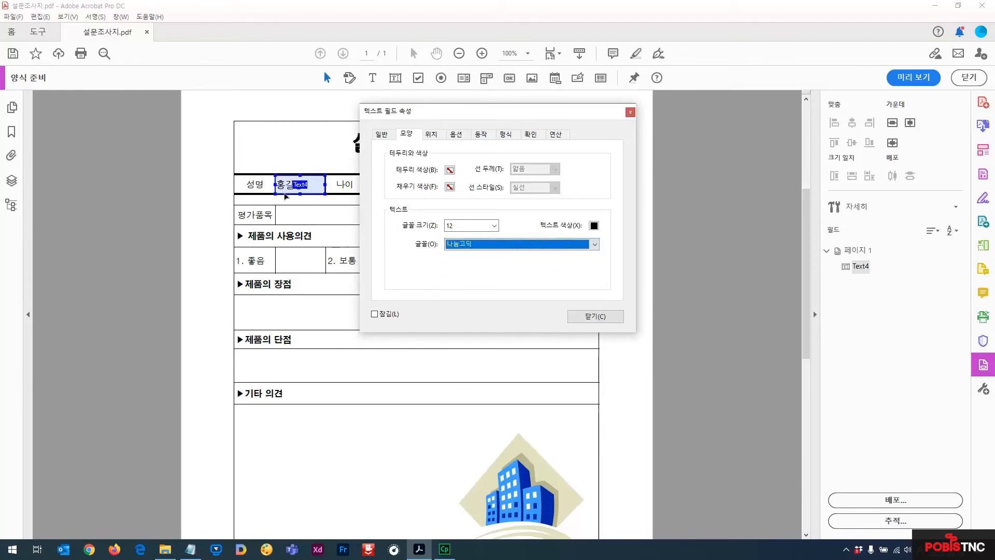
Set the 성명 text field's alignment to 가운데 and check it in the form preview.
click(455, 136)
click(452, 155)
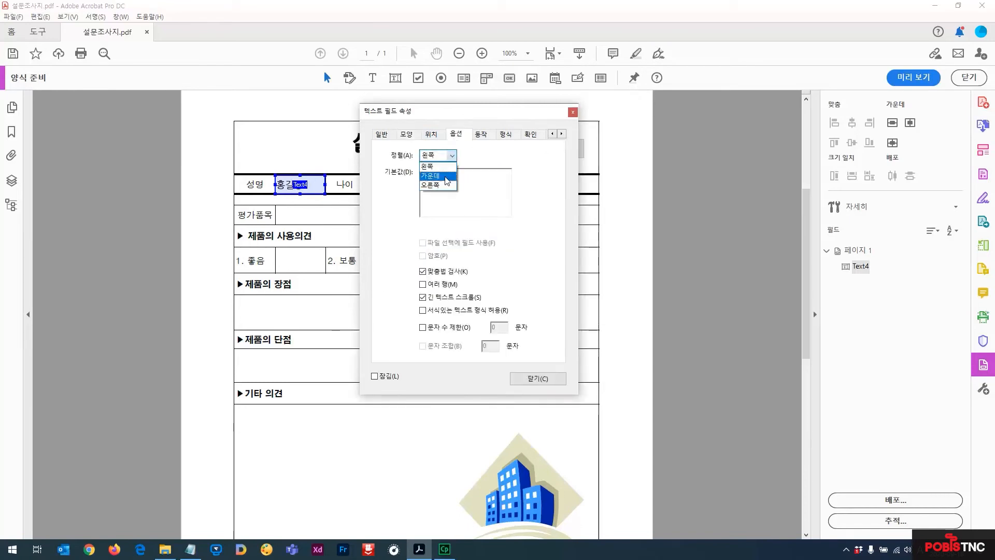
click(446, 176)
click(528, 377)
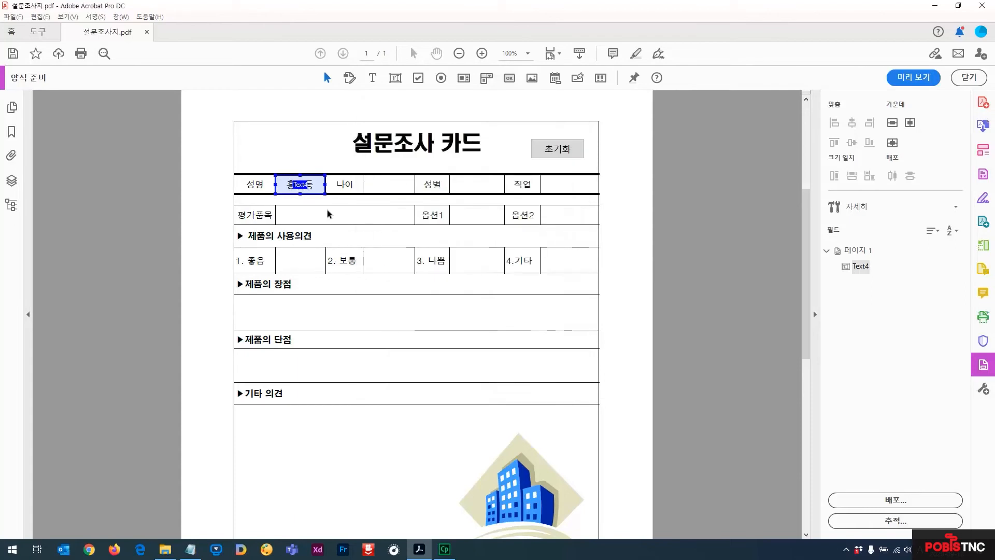
click(913, 78)
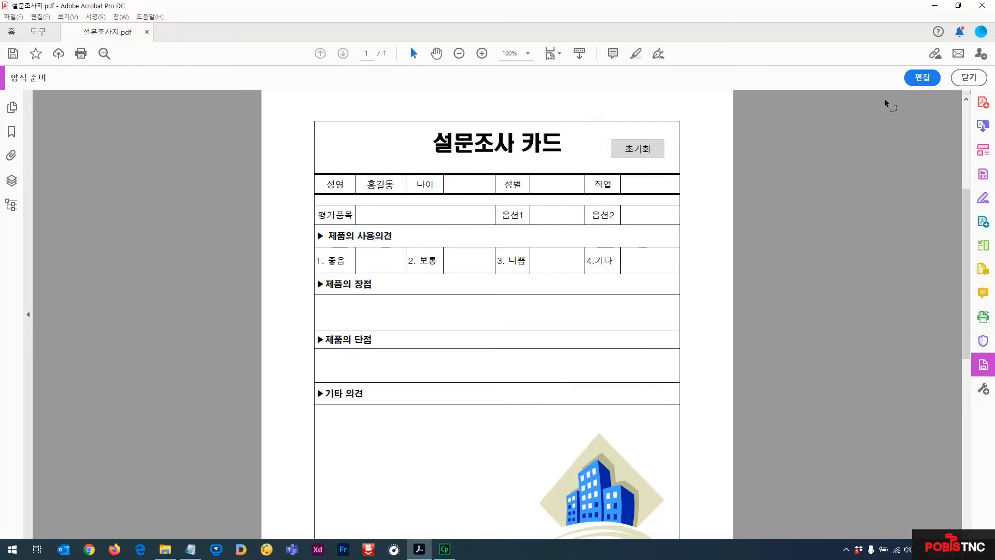
click(921, 78)
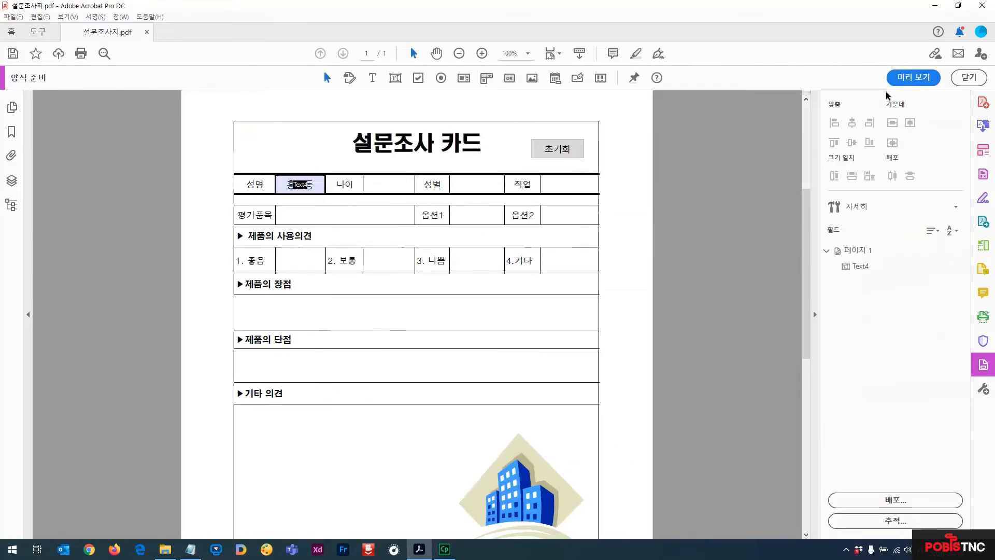
Add a text field filling the empty cell beside 나이, keeping its default name.
click(395, 78)
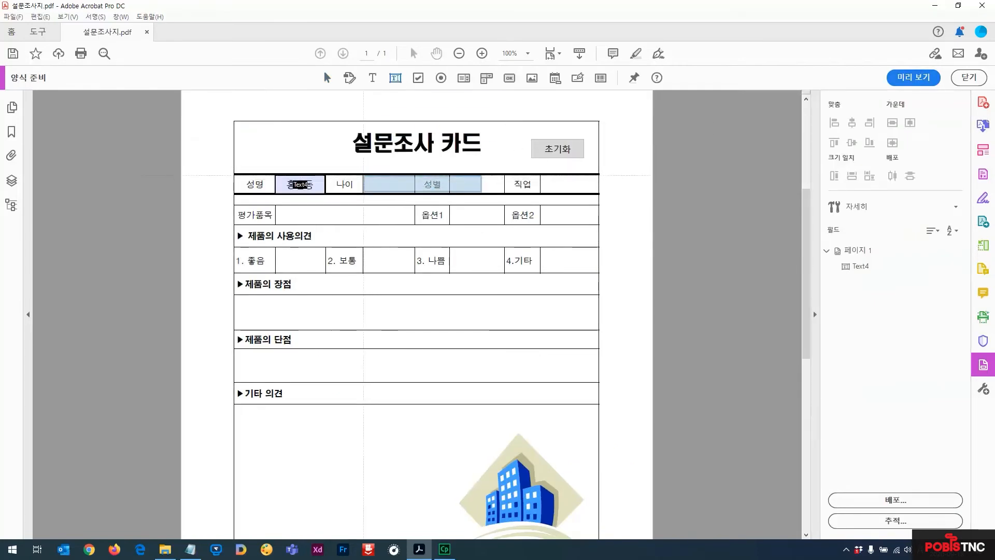
drag(364, 176, 414, 195)
click(456, 185)
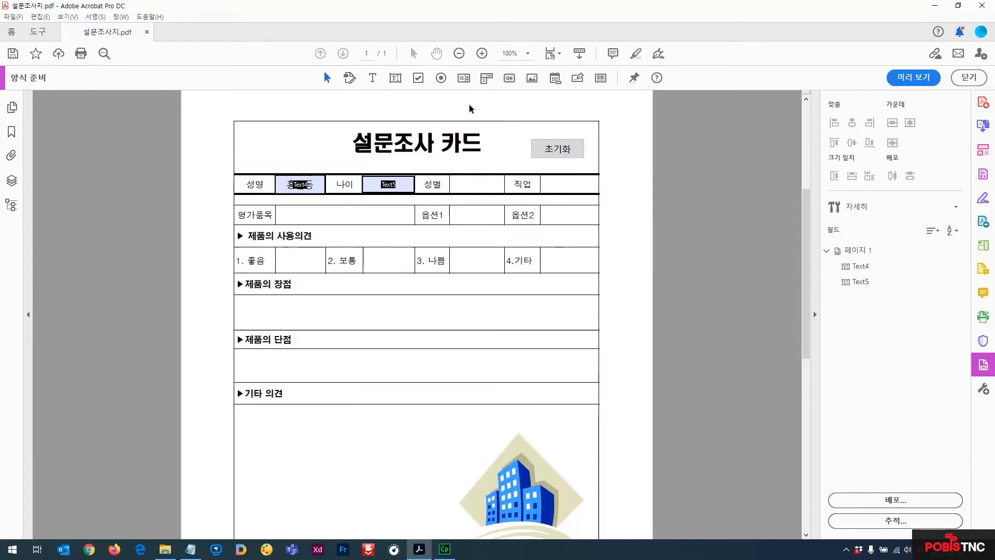
Add a dropdown field filling the empty cell beside 성별, keeping its default name.
click(485, 78)
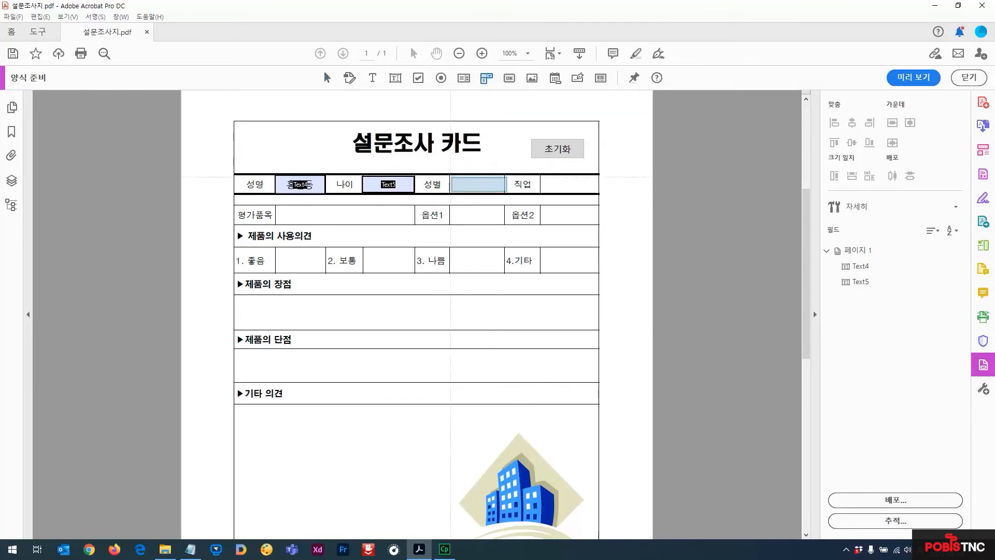
drag(449, 175, 503, 194)
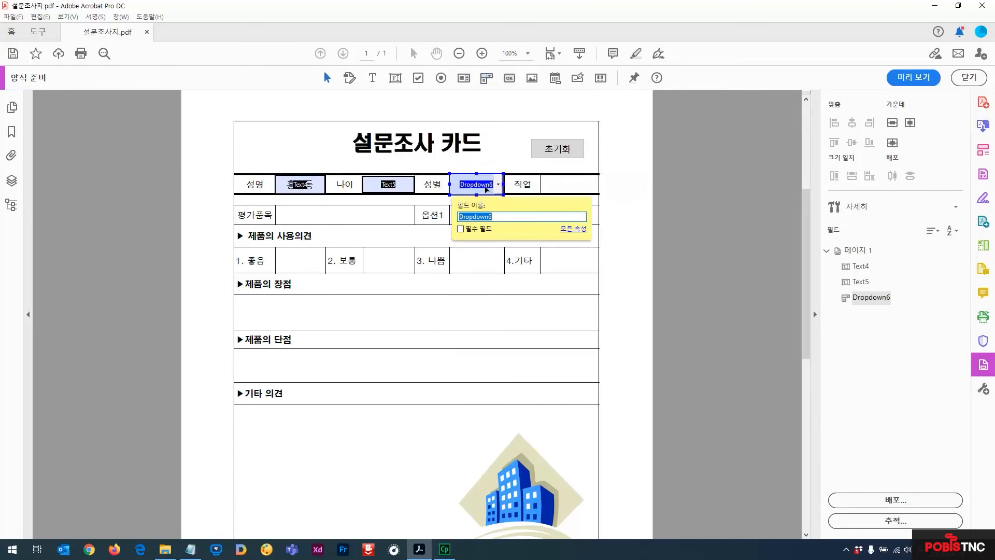
key(Return)
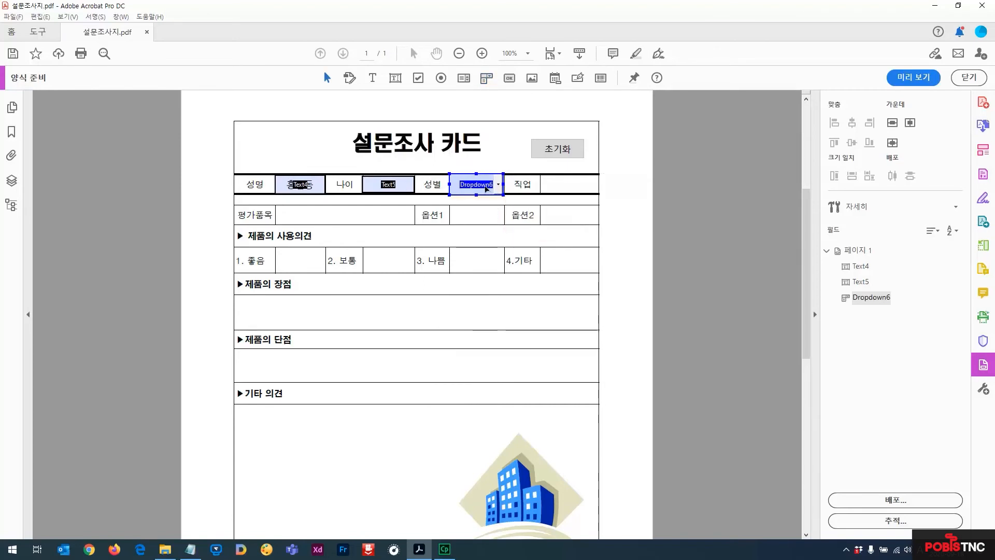
Set the 성별 dropdown field's font to 나눔고딕 in its properties.
right_click(487, 190)
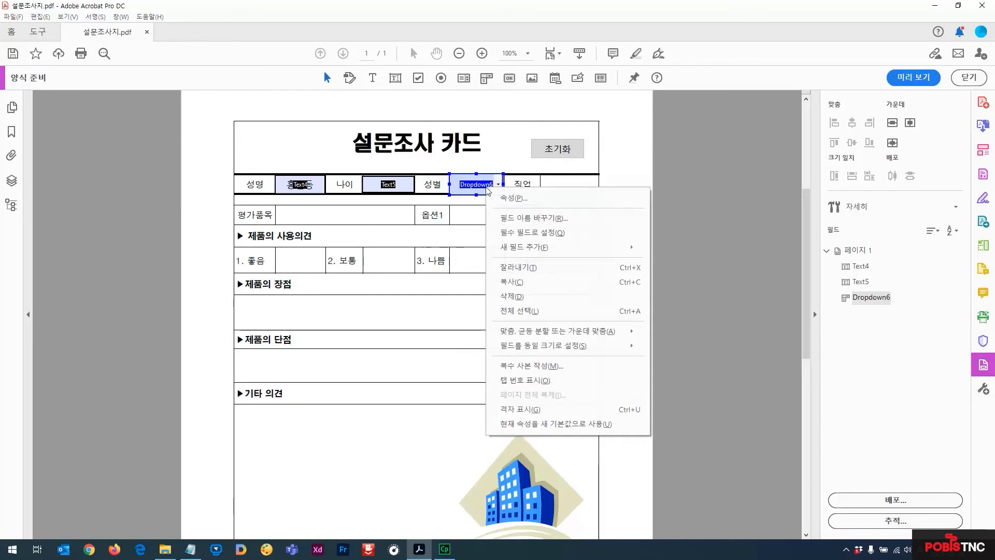
click(531, 199)
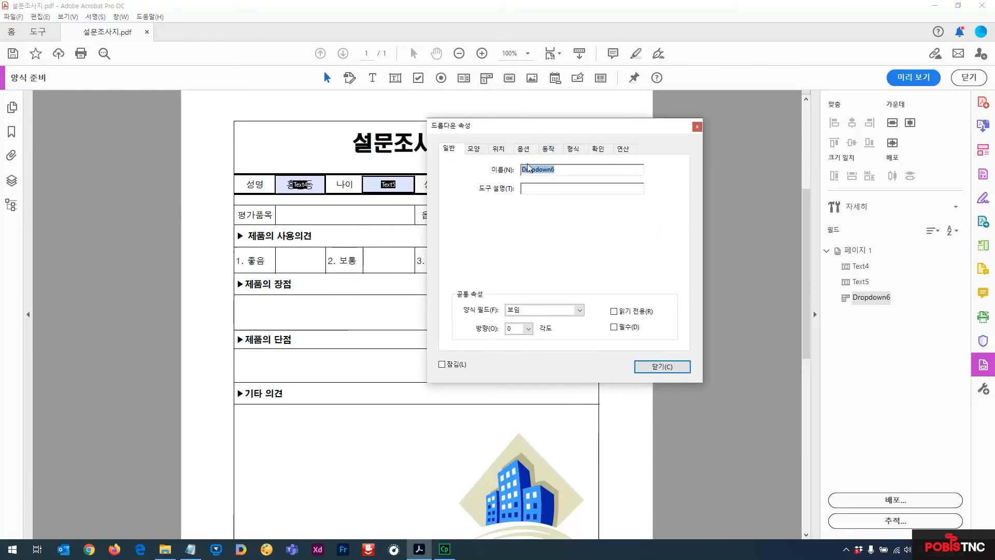
click(475, 151)
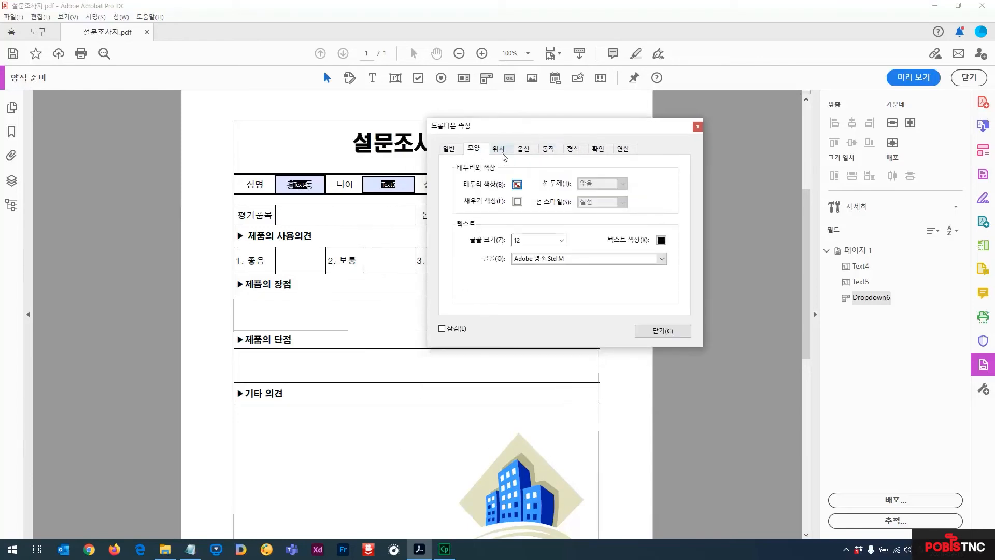
click(502, 150)
click(479, 150)
click(662, 259)
drag(662, 272, 663, 337)
scroll(641, 337, down, 3)
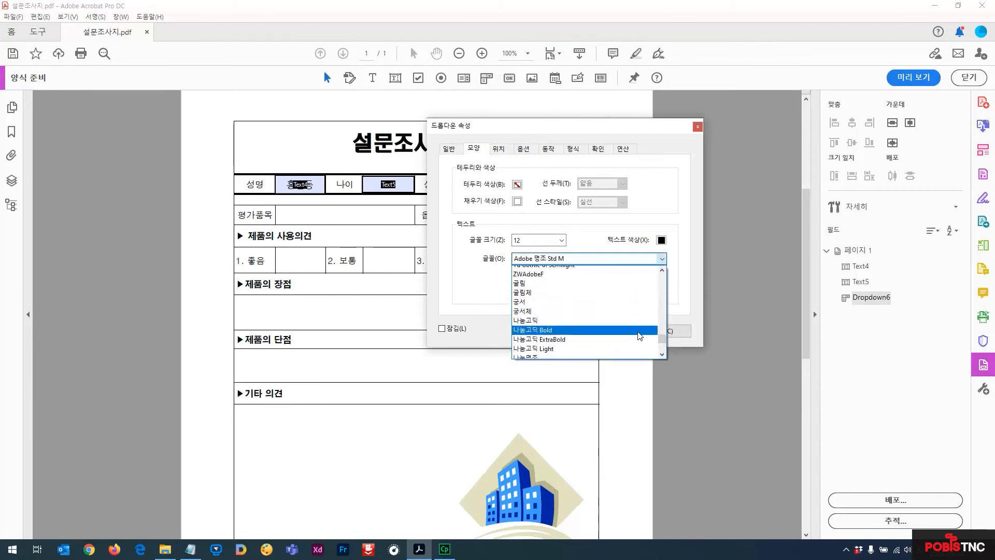
click(612, 298)
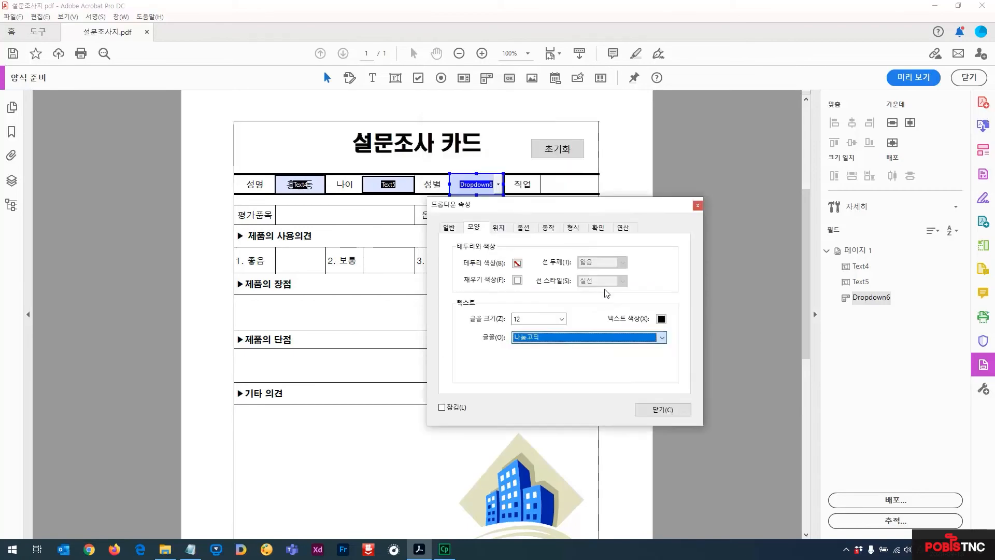
Add 남자 and 여자 as the selectable items of the 성별 dropdown field.
click(522, 228)
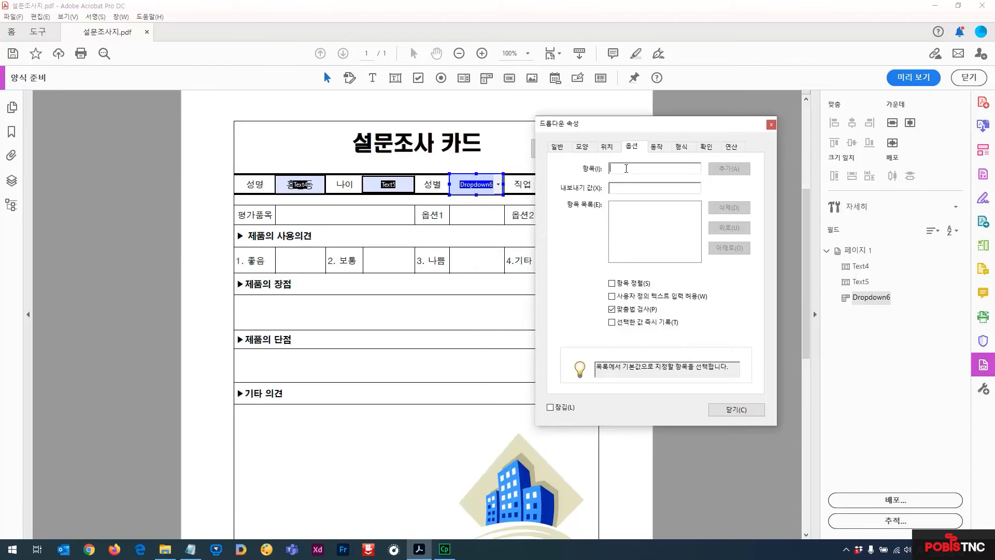
text(kawk)
key(BackSpace)
key(BackSpace)
key(Hangul)
text(남자)
key(Return)
text(여자)
click(722, 169)
Make 여자 the default item of the 성별 dropdown and close its properties.
click(640, 215)
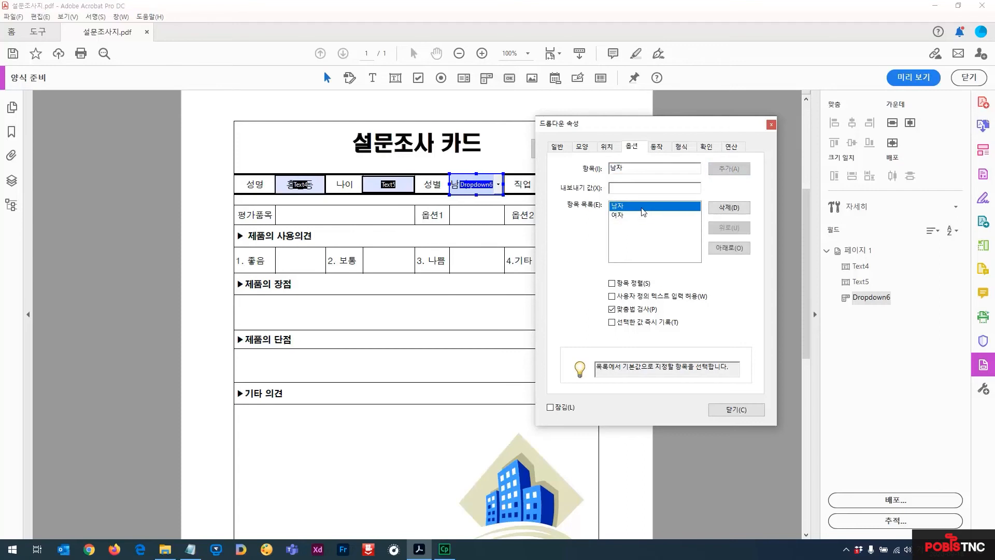
click(638, 207)
click(638, 215)
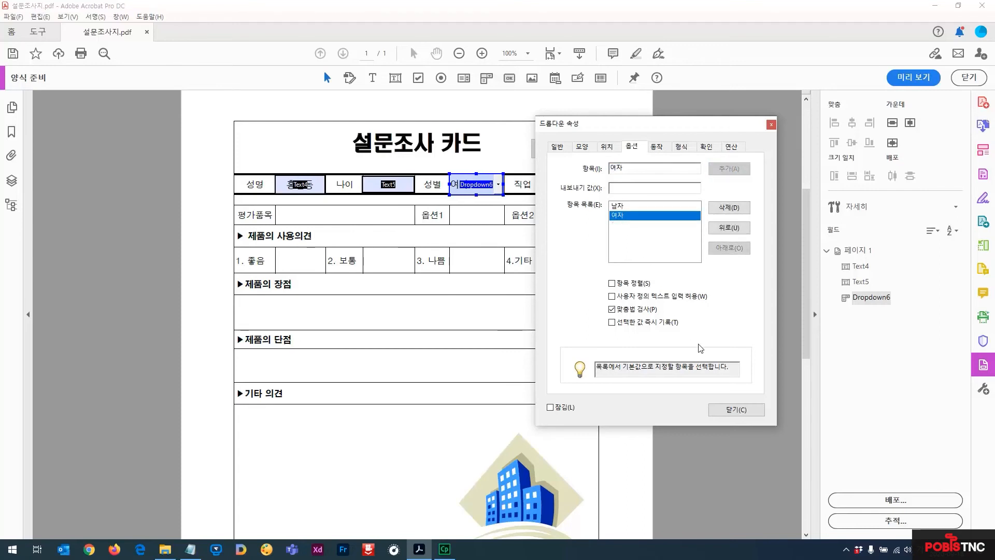
click(738, 409)
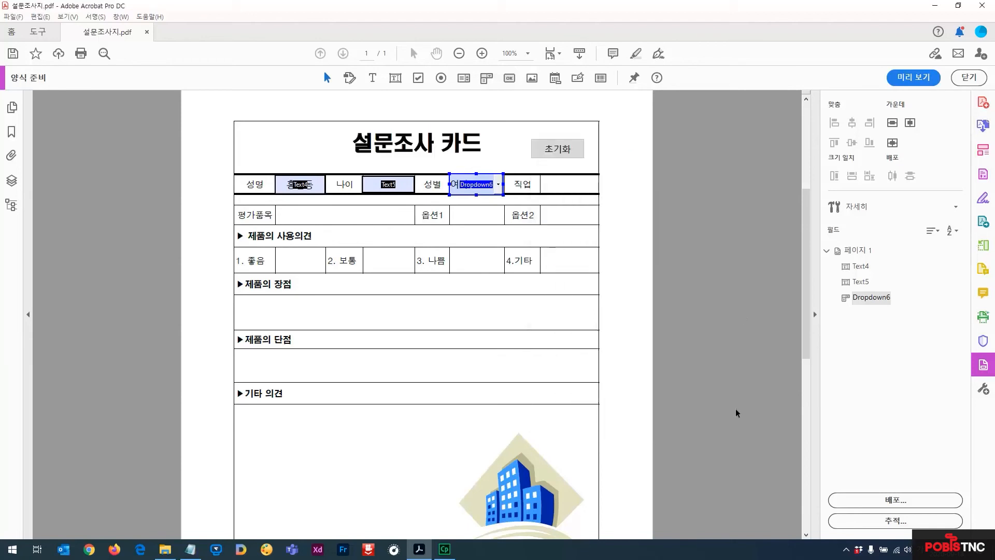
Preview the form and test the 성별 dropdown by switching between its items, ending on 남자.
click(916, 76)
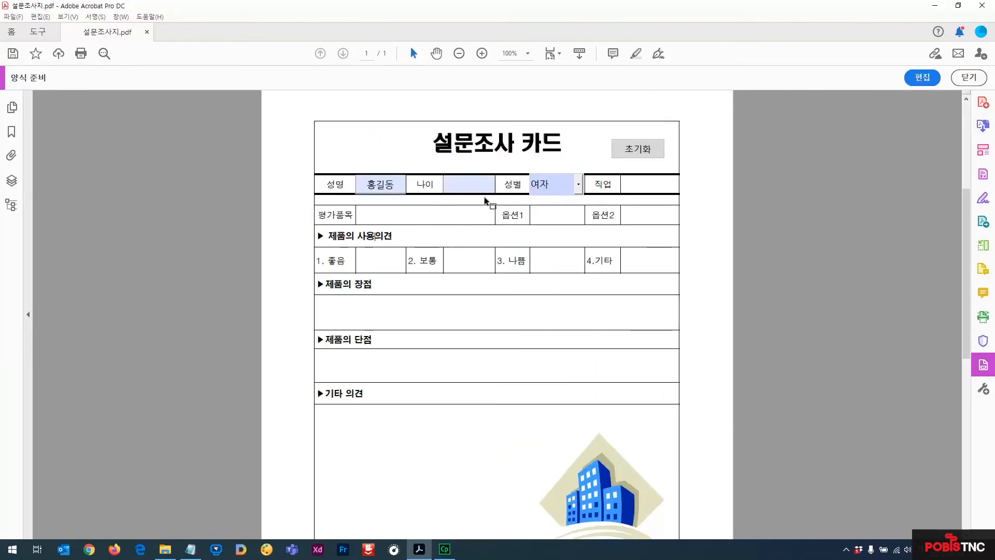
click(450, 186)
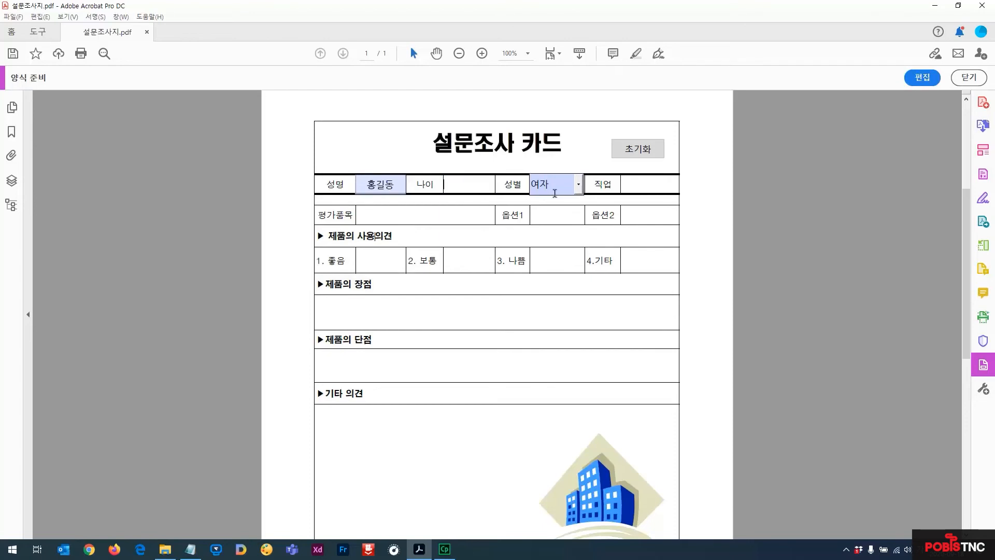
click(579, 187)
click(579, 189)
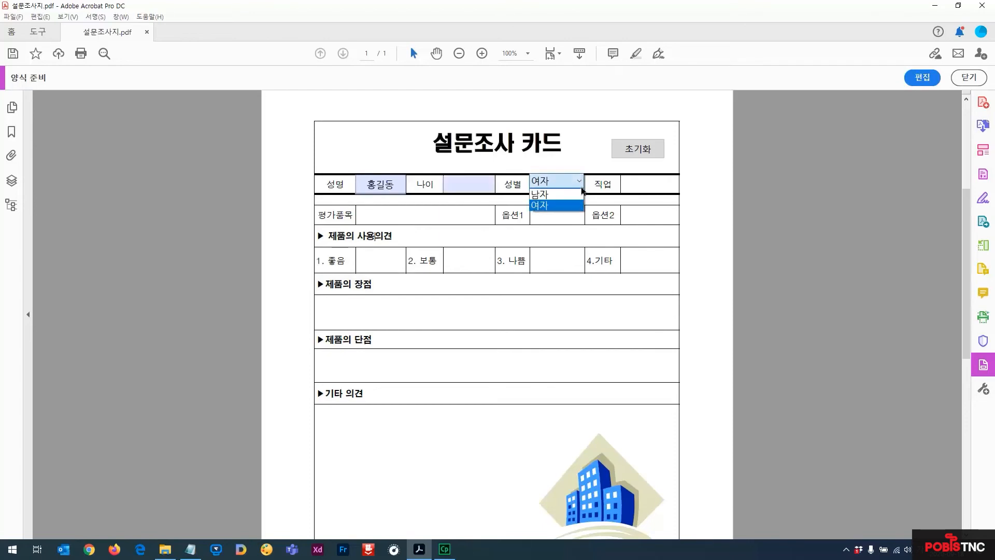
click(582, 194)
click(581, 187)
click(571, 203)
click(580, 185)
click(575, 195)
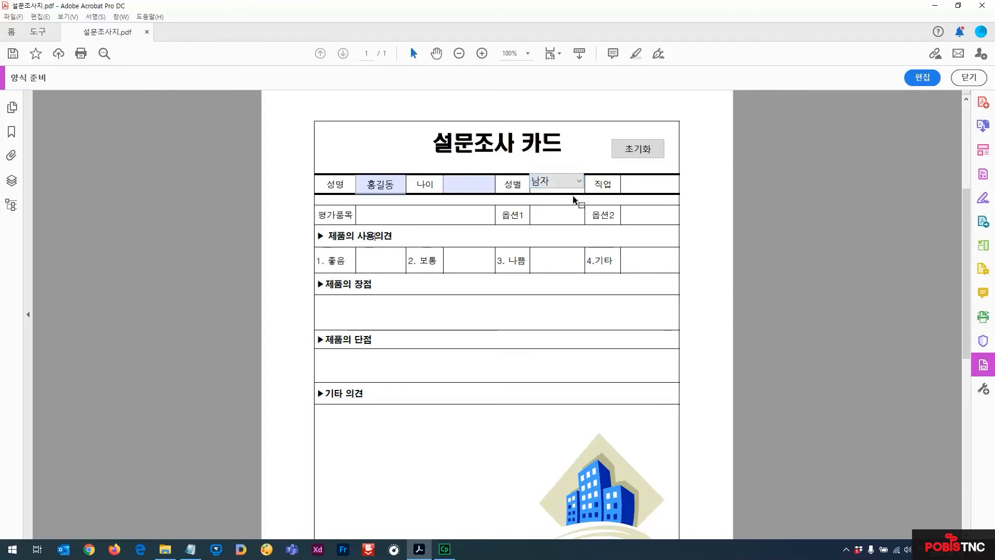
Return to form editing and add a text field filling the empty cell beside 직업, keeping its default name.
click(922, 78)
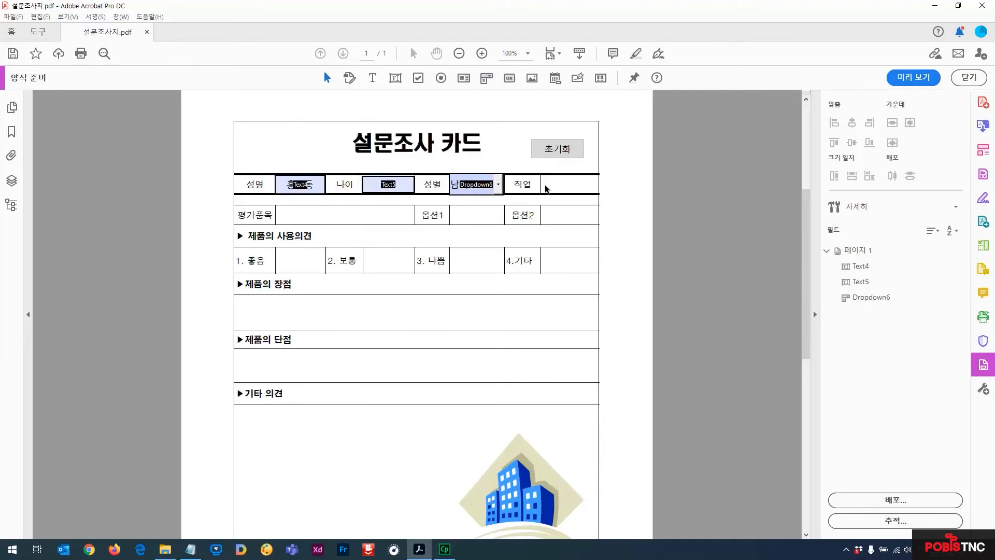
click(397, 78)
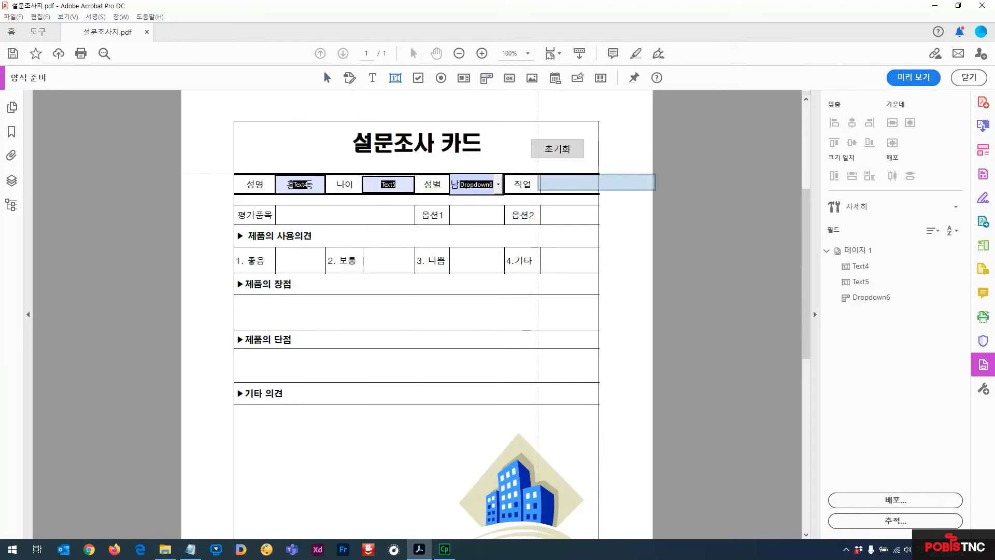
drag(540, 175, 599, 193)
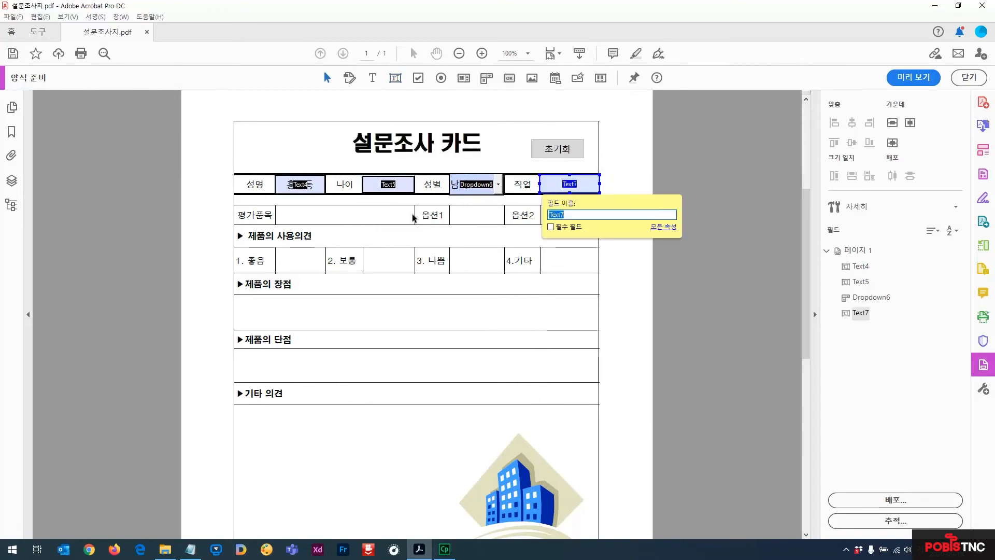
click(370, 124)
Add a text field filling the empty cell beside 평가품목, keeping its default name.
click(373, 80)
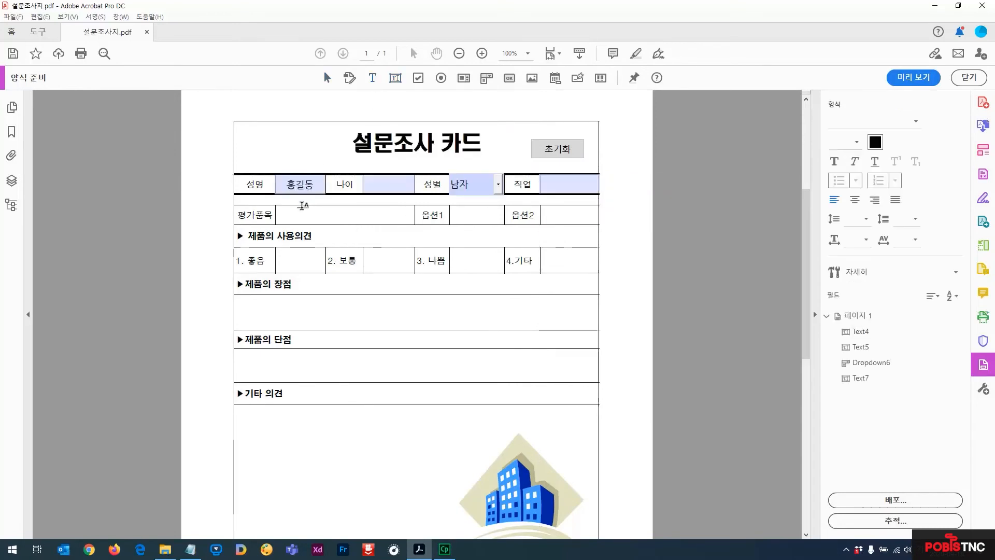
click(401, 79)
drag(276, 205, 414, 225)
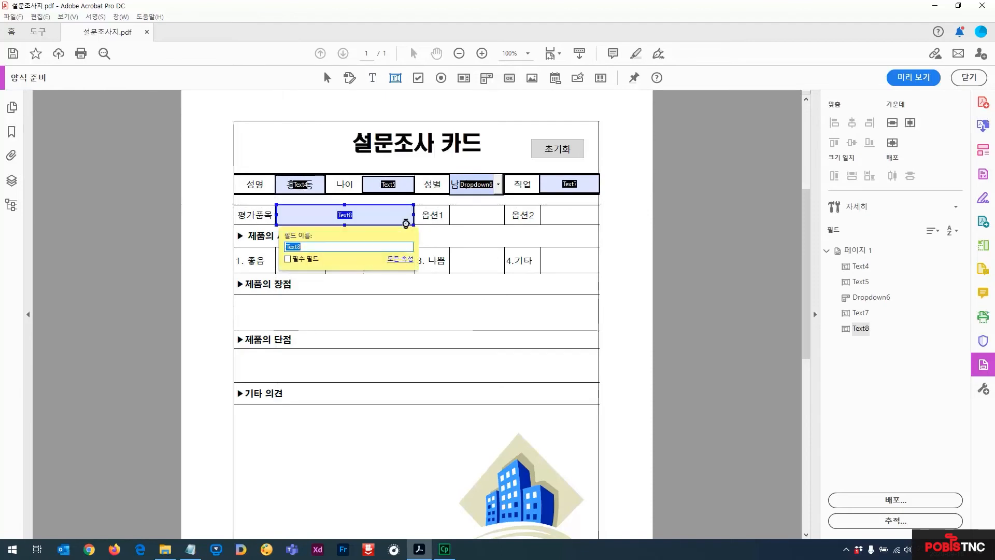
click(476, 218)
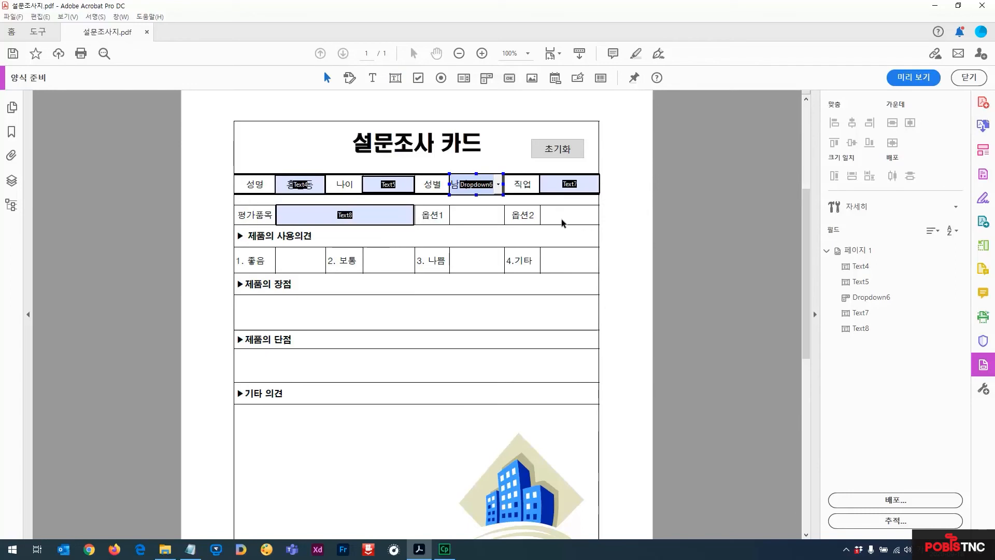
Add check boxes filling the empty cells beside 옵션1 and 옵션2, keeping their default names.
click(419, 79)
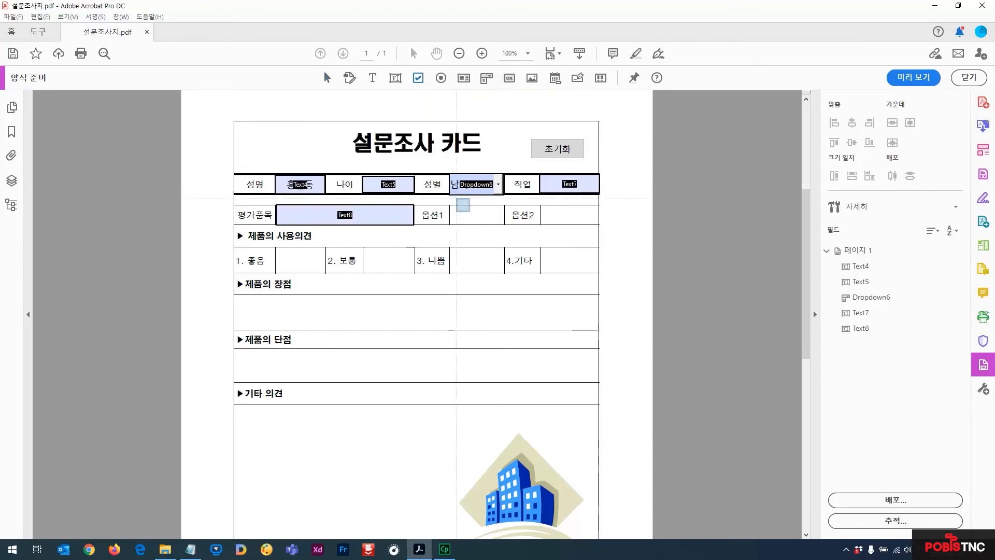
drag(450, 205, 504, 224)
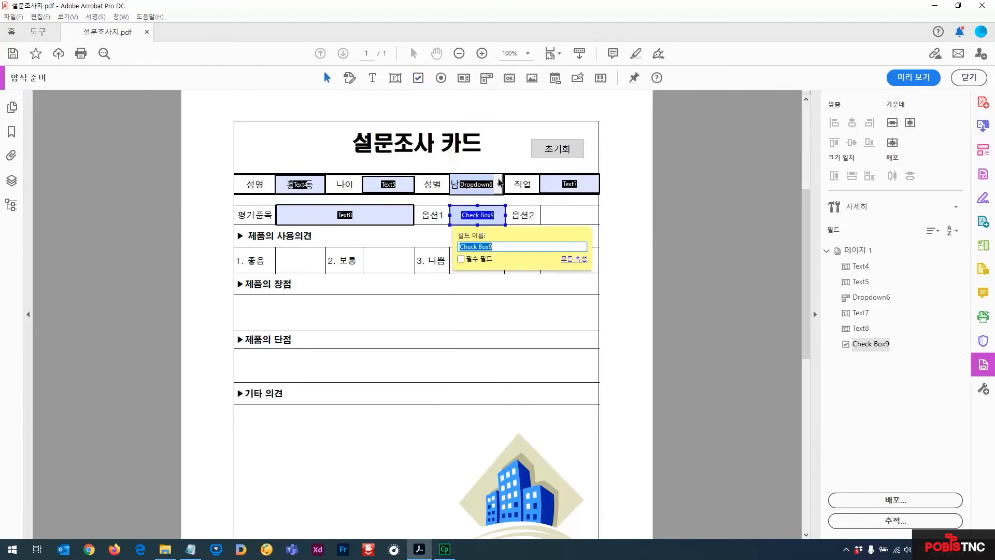
click(419, 79)
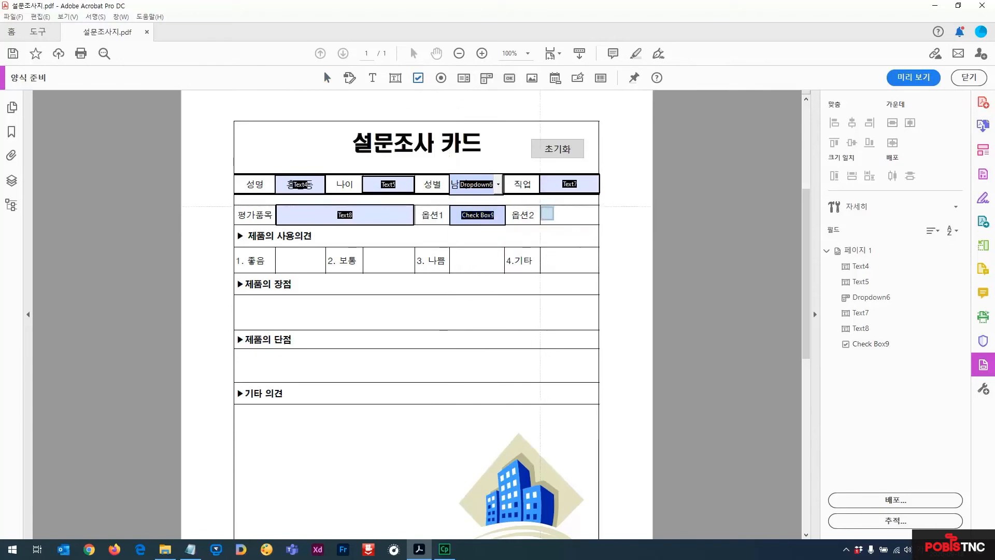
drag(540, 206, 600, 225)
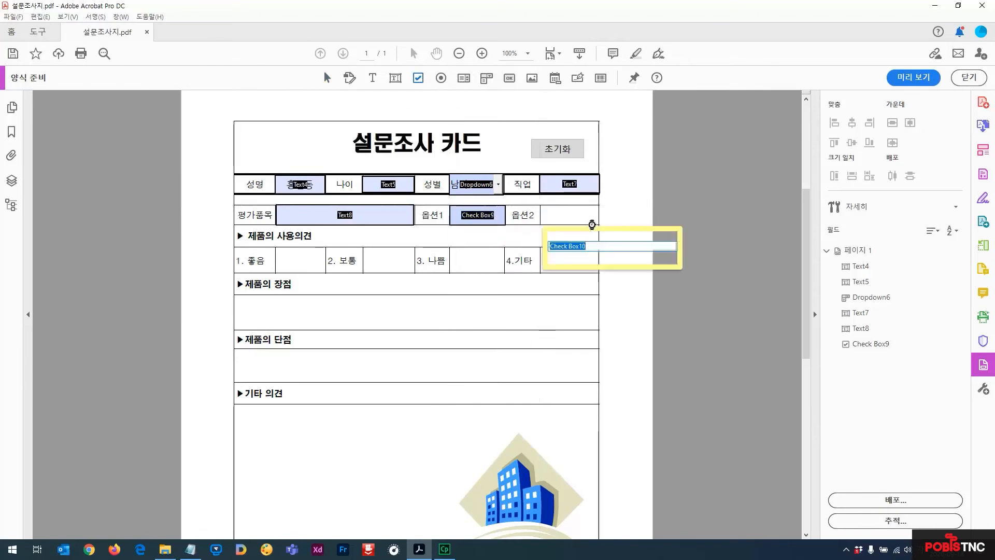
Preview the form and test the 옵션1 and 옵션2 check boxes by toggling them, leaving both checked.
click(913, 77)
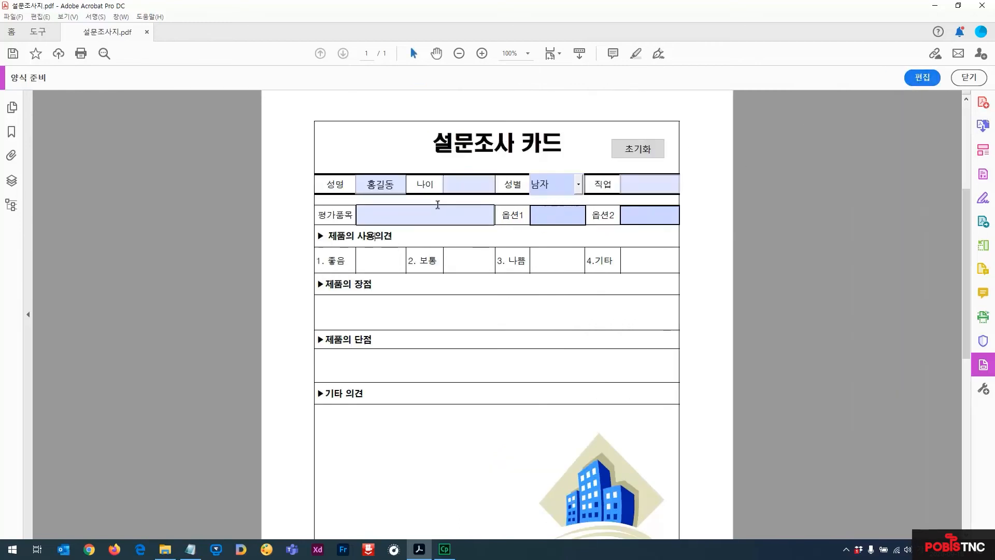
click(546, 222)
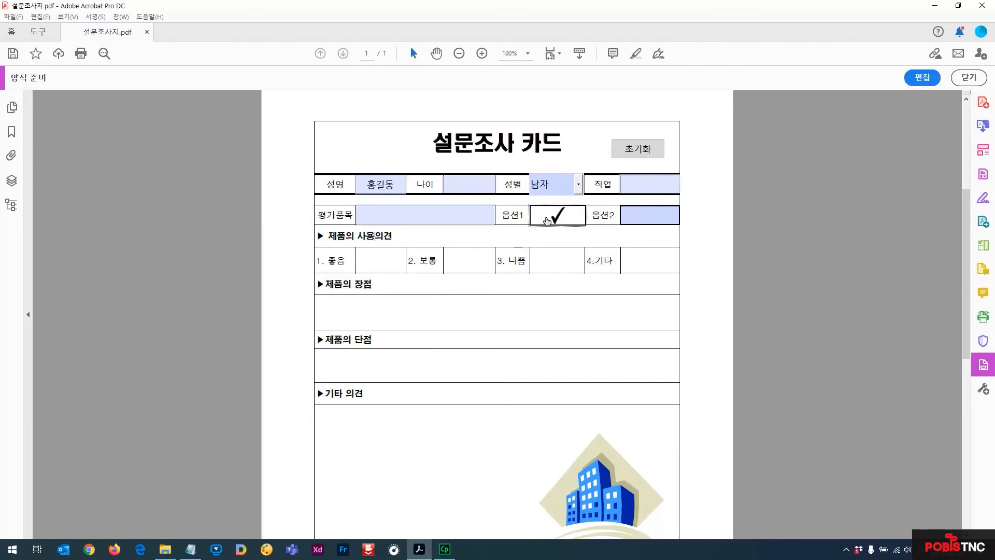
click(574, 220)
click(666, 218)
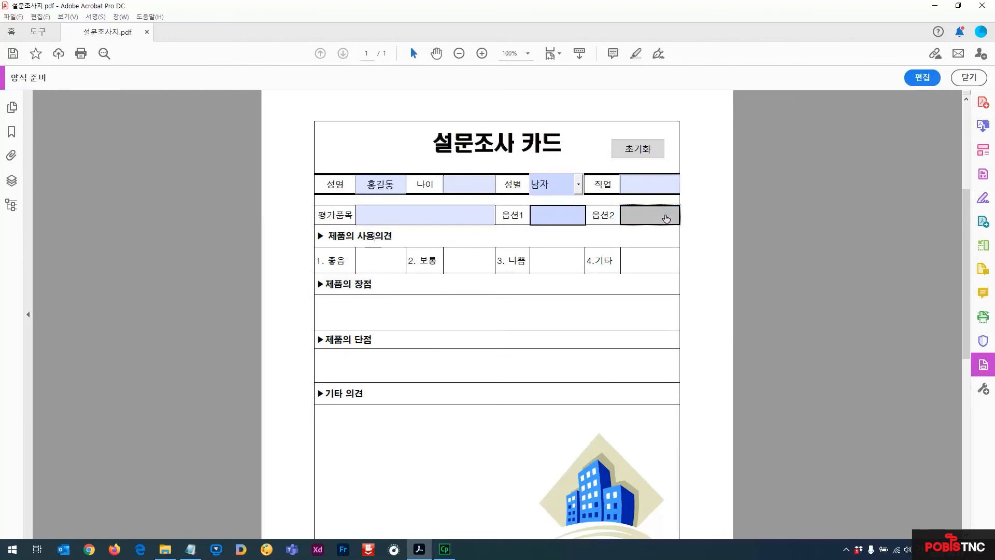
click(557, 217)
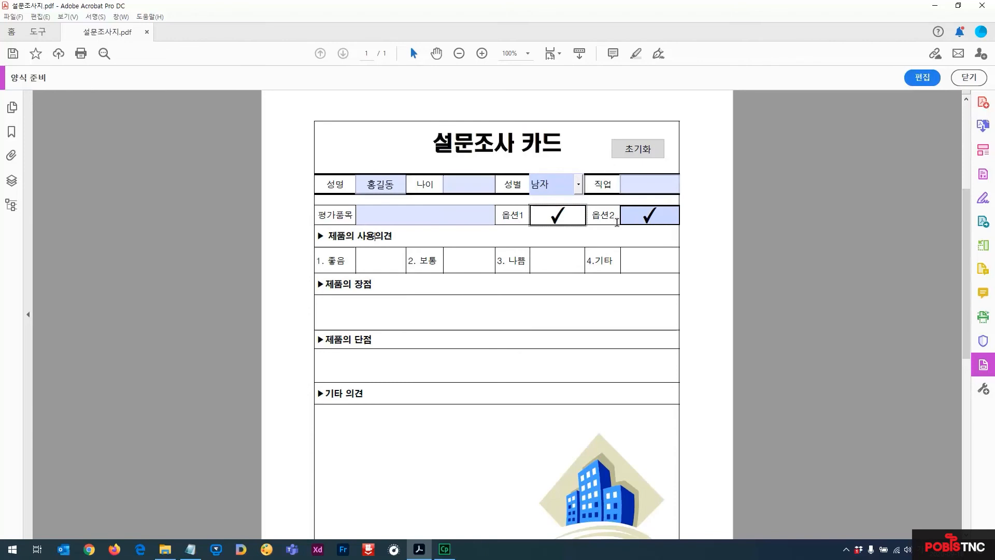
click(658, 218)
click(568, 218)
click(572, 219)
click(637, 217)
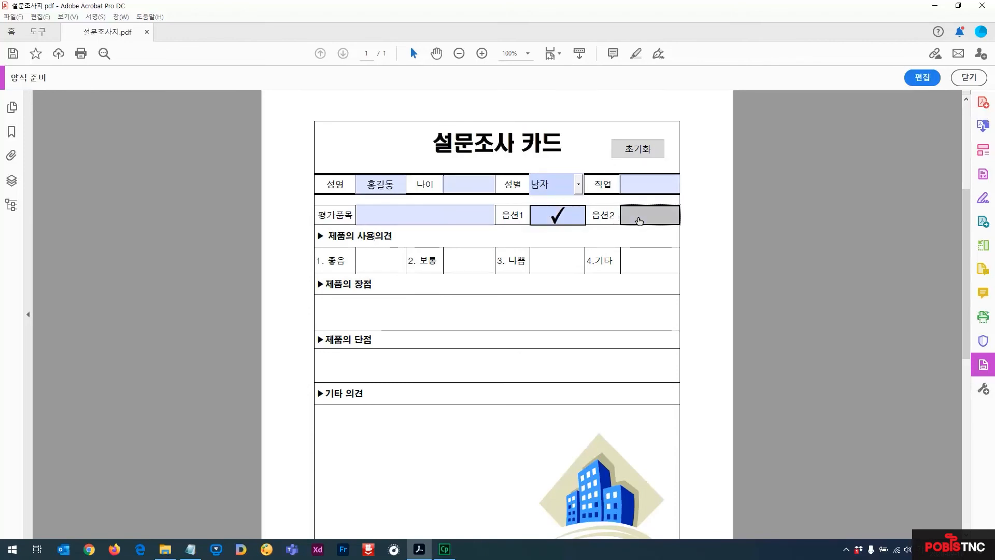
Return to form editing and add a radio button filling the cell beside 1. 좋음, keeping the default group name.
click(921, 78)
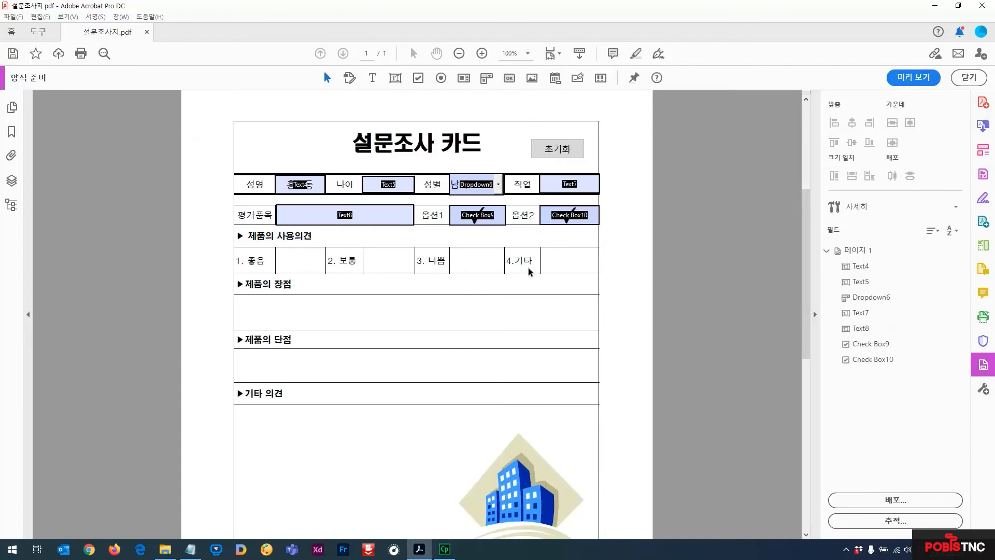
click(443, 79)
drag(277, 247, 325, 273)
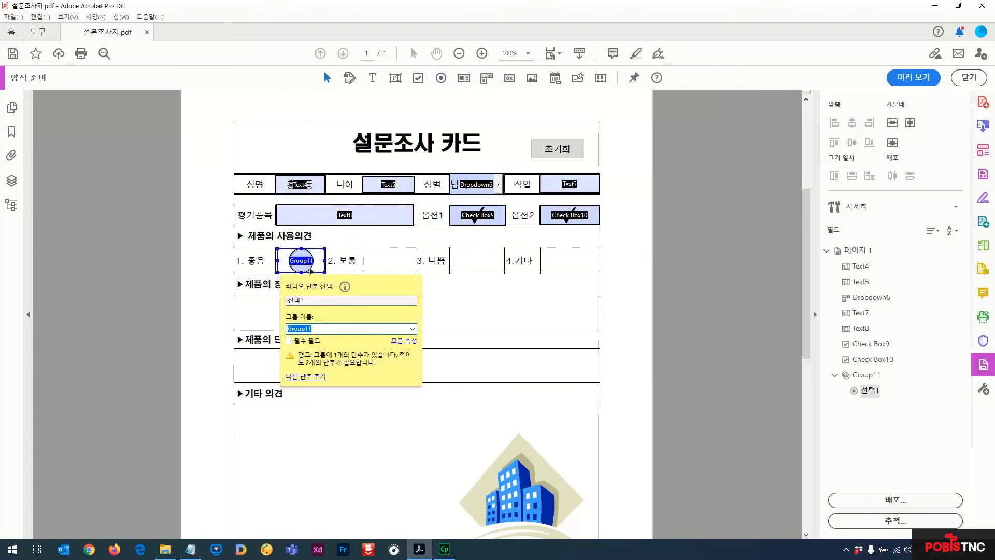
click(362, 249)
Copy the 좋음 radio button into the empty cells beside 2. 보통, 3. 나쁨 and 4. 기타.
click(306, 265)
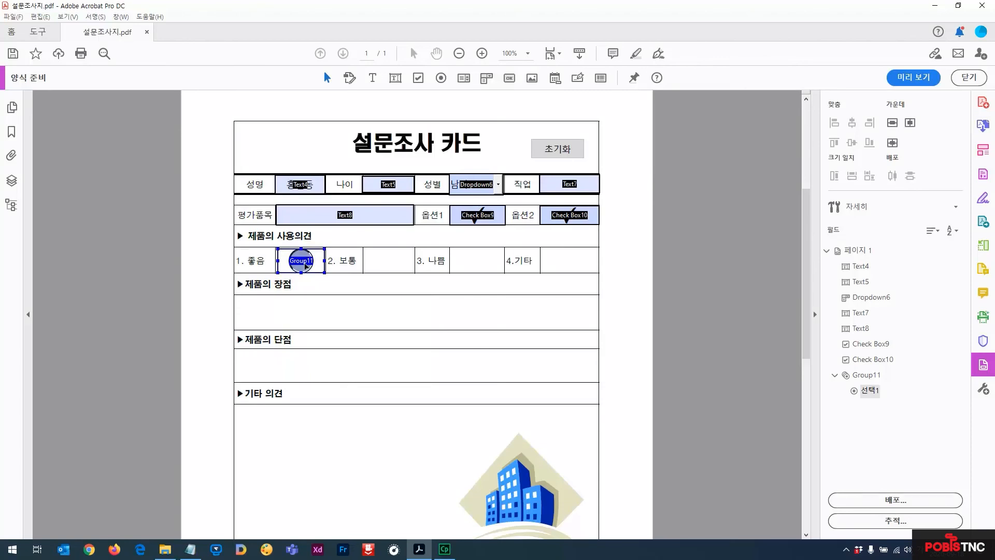
drag(305, 266, 421, 320)
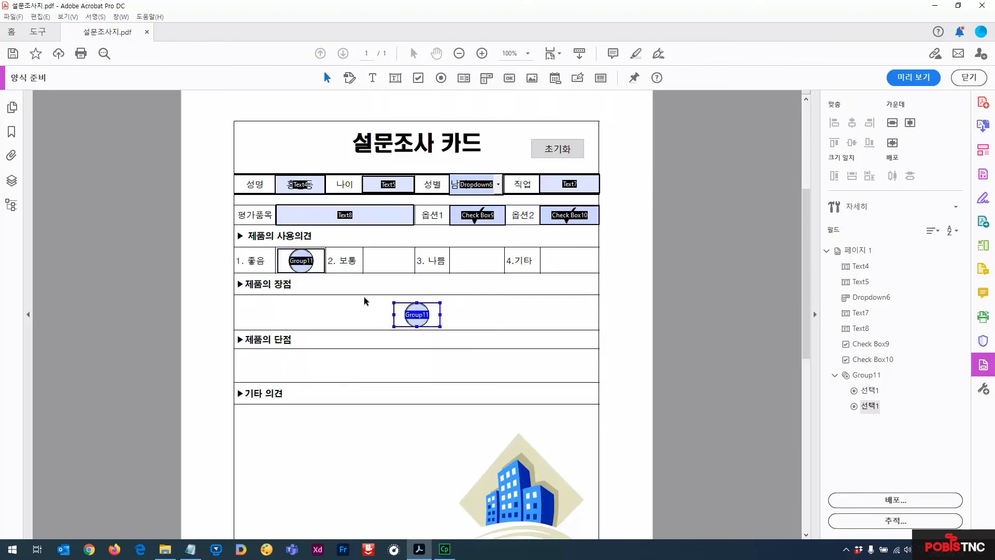
drag(393, 263, 389, 262)
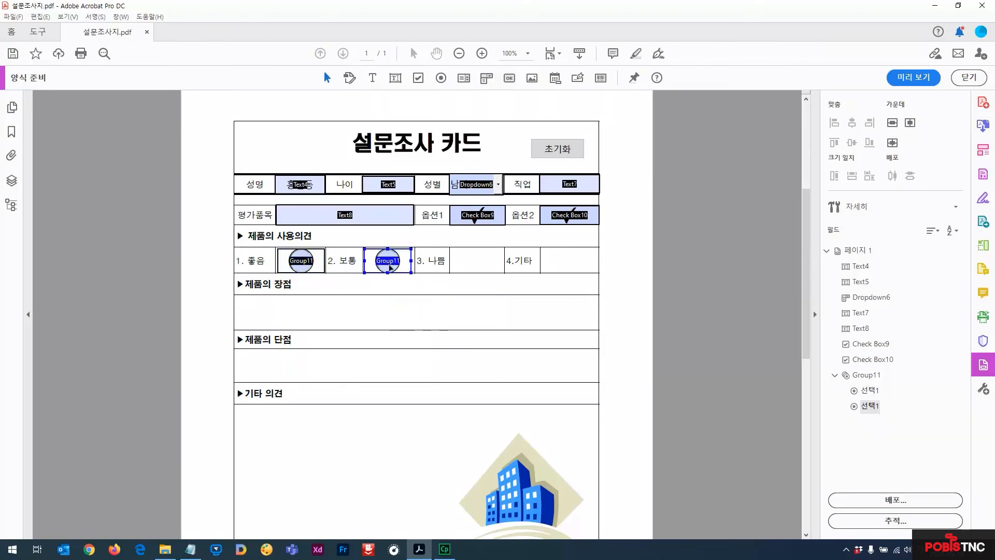
key(ctrl+v)
drag(429, 326, 478, 265)
key(ctrl+v)
drag(443, 343, 571, 263)
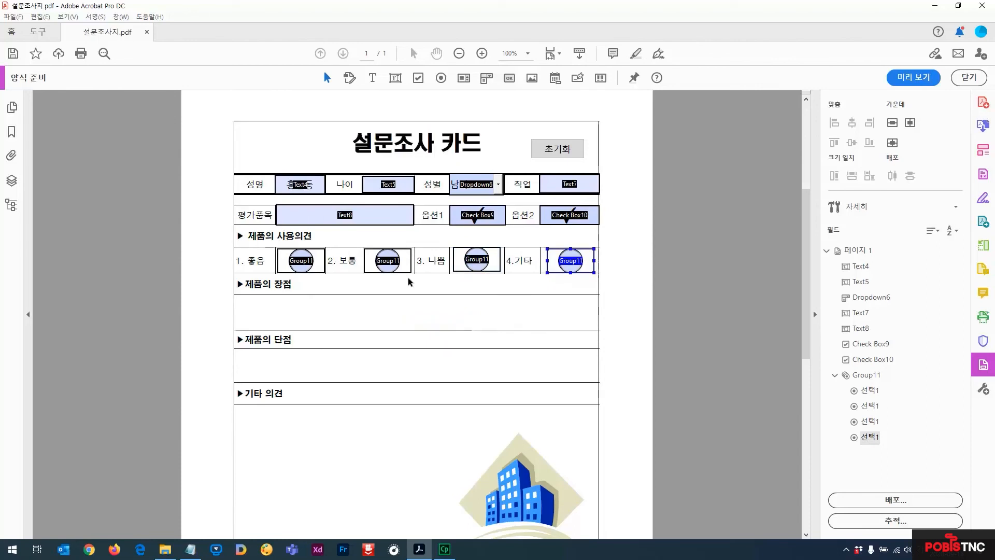
Preview the form and test the radio buttons by selecting 1. 좋음.
click(379, 265)
click(549, 267)
click(907, 80)
click(391, 267)
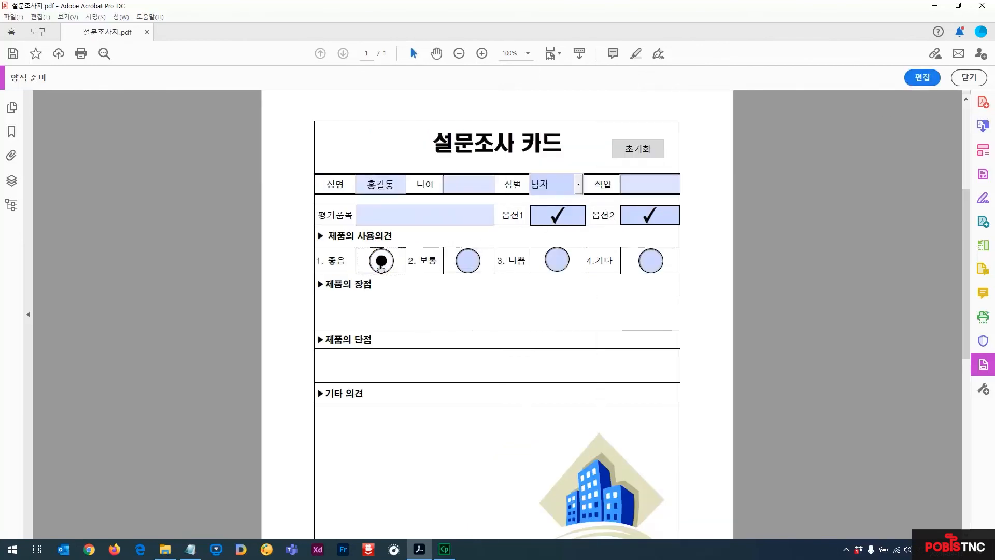
Test the radio button group by switching repeatedly between 1. 좋음, 2. 보통, 3. 나쁨 and 4. 기타, leaving 3. 나쁨 selected.
click(465, 267)
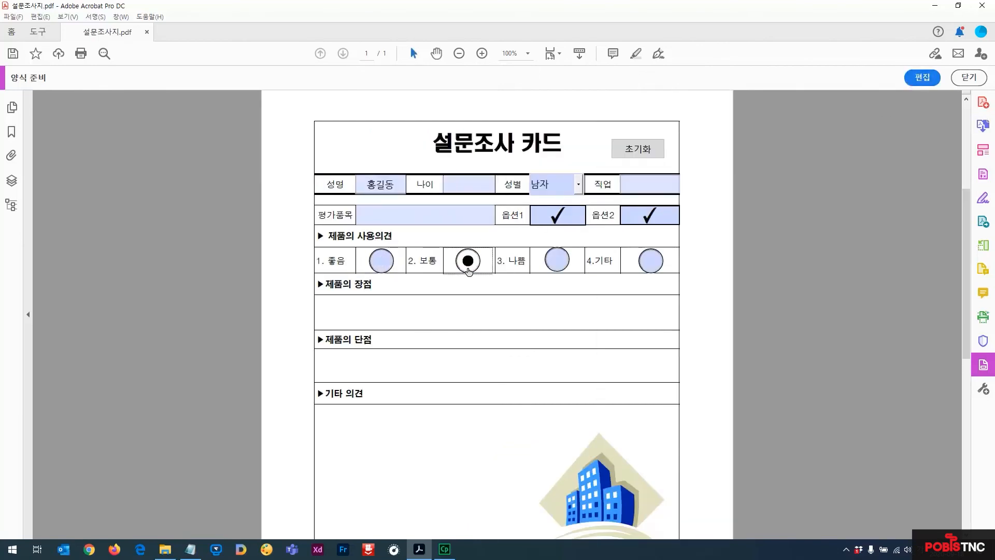
click(382, 272)
click(468, 264)
click(557, 263)
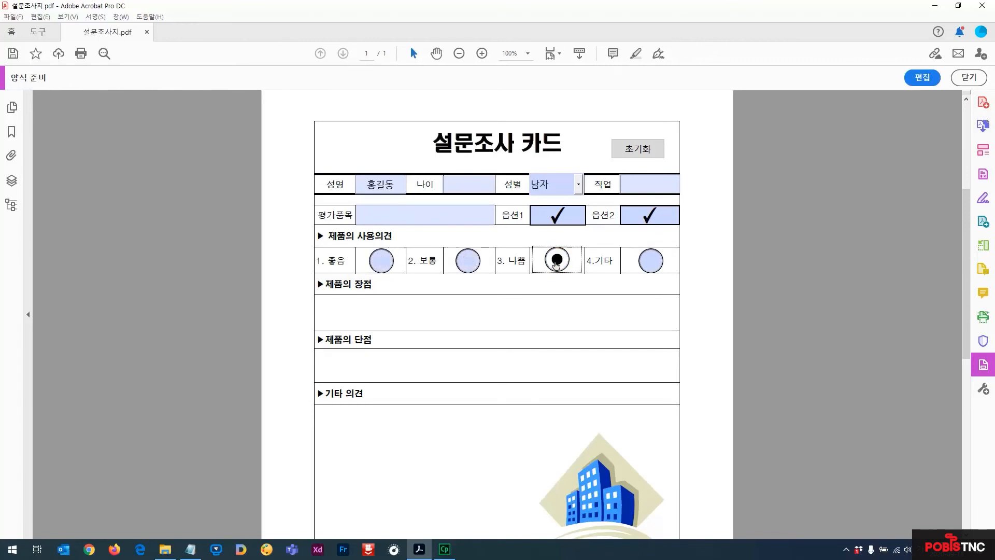
click(643, 268)
click(557, 262)
click(468, 268)
click(381, 273)
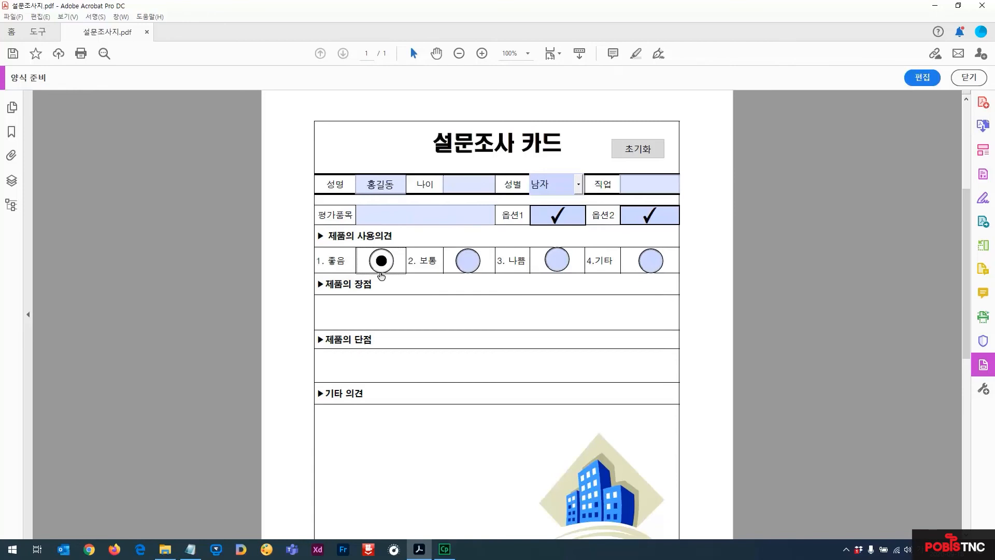
click(468, 260)
click(557, 260)
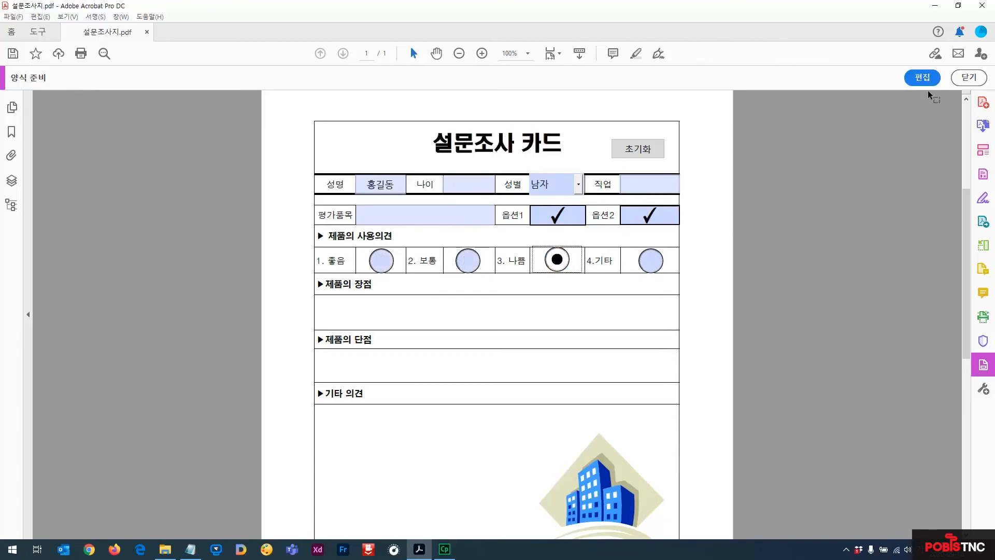
Return to form editing and add text fields filling the empty boxes below 제품의 장점 and 제품의 단점, keeping the default names.
click(924, 77)
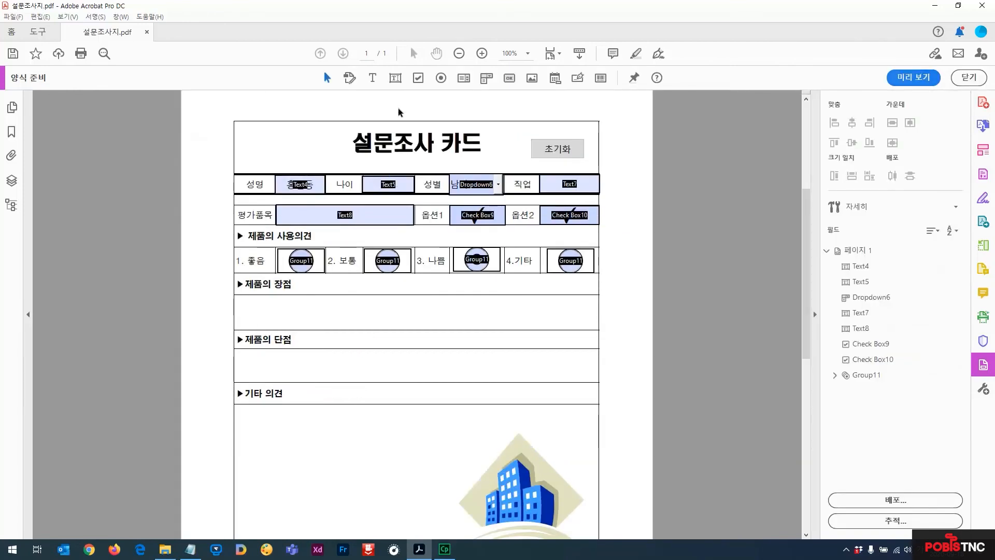
click(395, 78)
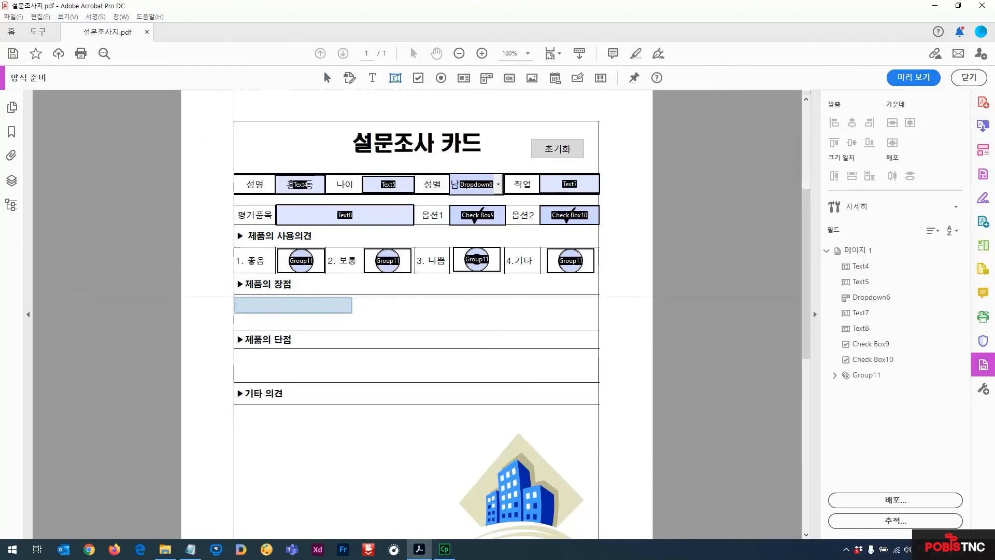
drag(234, 295, 598, 329)
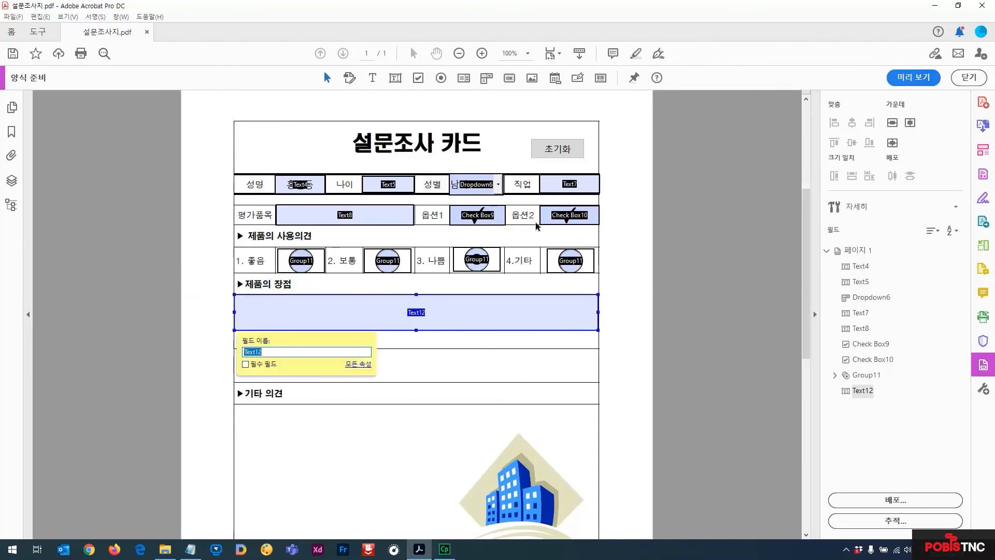
click(395, 78)
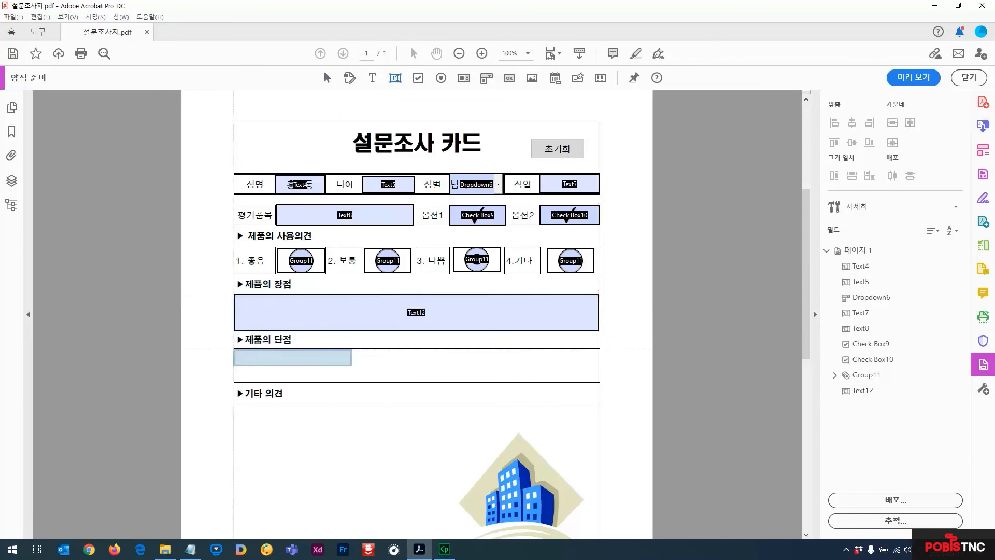
drag(234, 348, 598, 382)
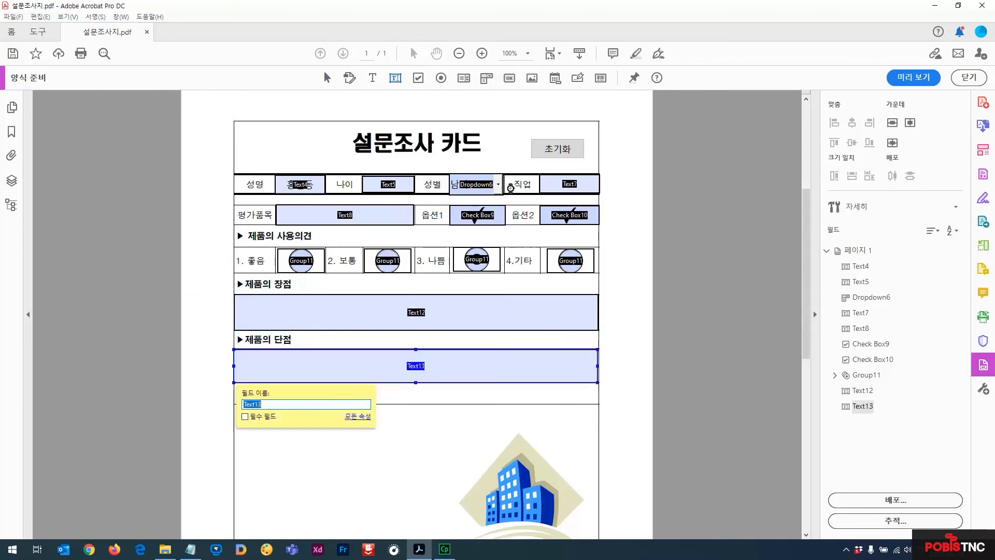
click(234, 455)
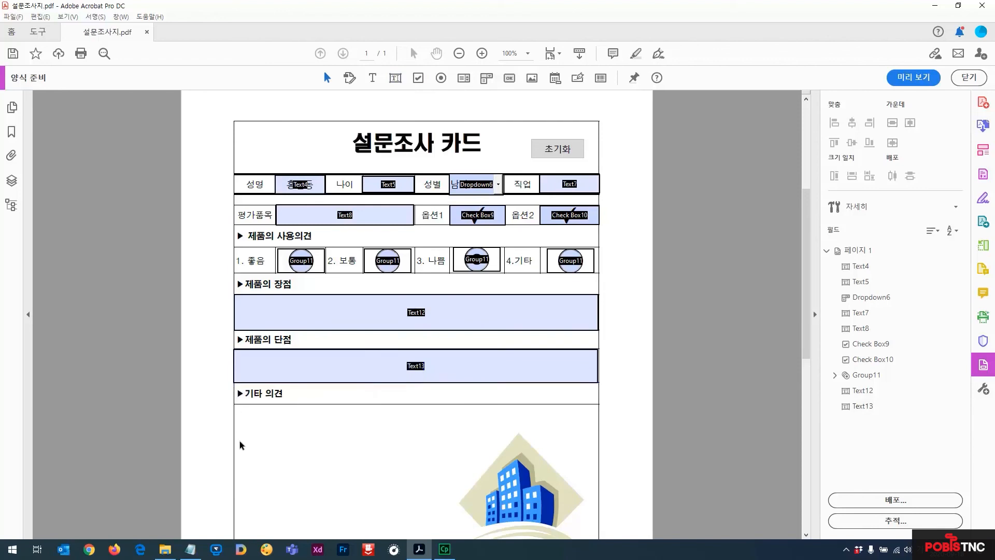
Add a large text field below 기타 의견 that fills the empty area beside the building picture.
click(395, 77)
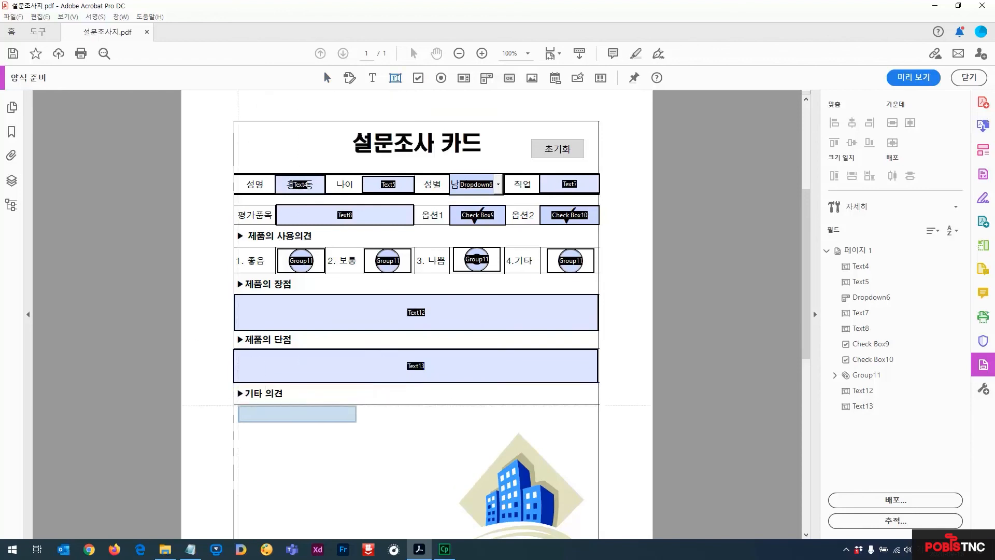
drag(237, 405, 453, 537)
click(529, 435)
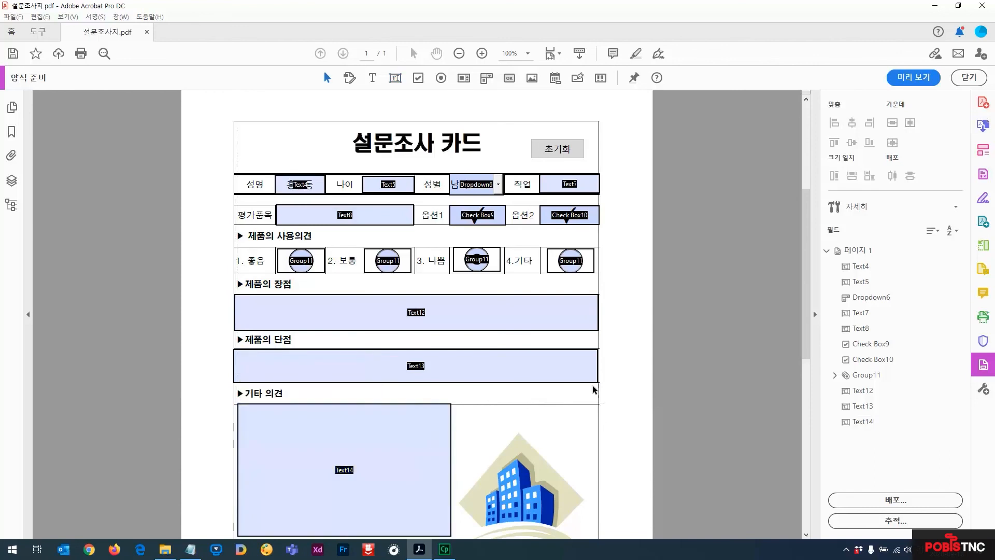
Preview the form and test it by selecting 2. 보통, entering sample text under 제품의 장점 and activating the other comment fields.
click(913, 78)
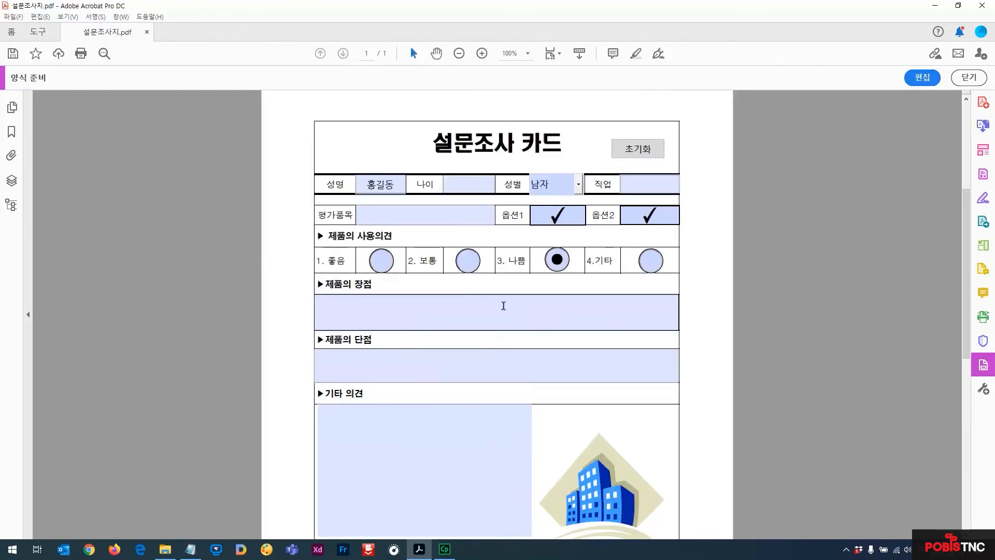
click(467, 261)
click(461, 316)
text(ㅆㅏㅓ)
click(444, 431)
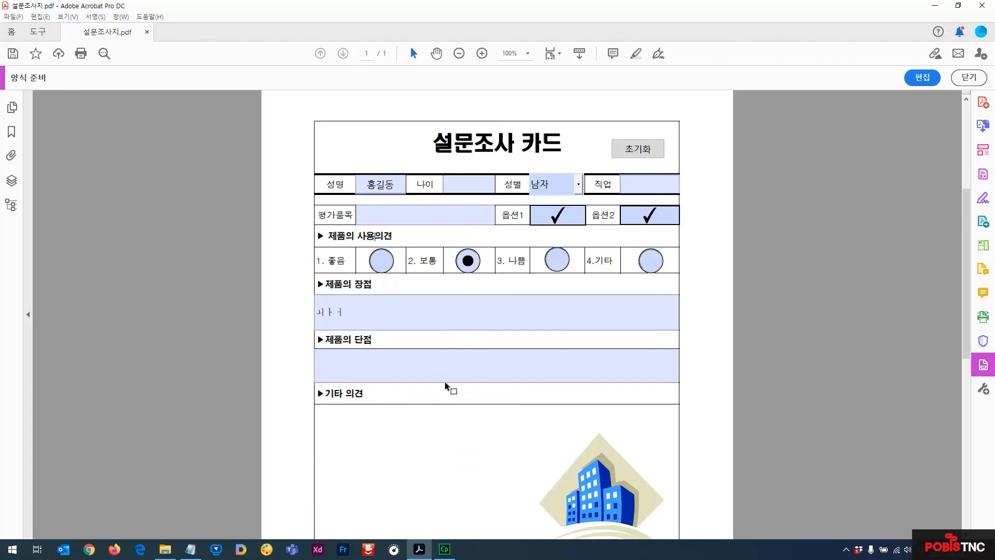
click(454, 369)
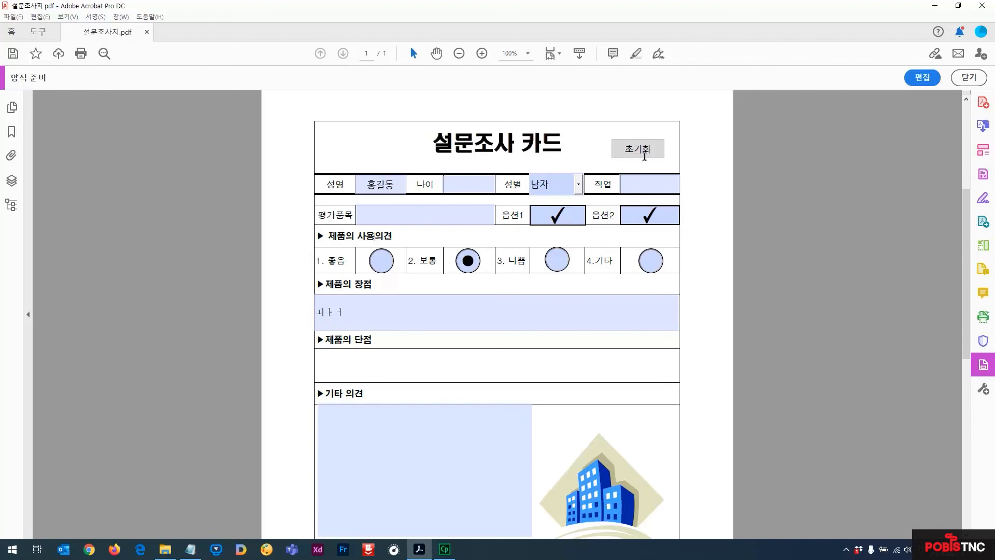
Return to form editing and add a button field covering the grey 초기화 box, keeping its default name.
click(922, 77)
click(389, 118)
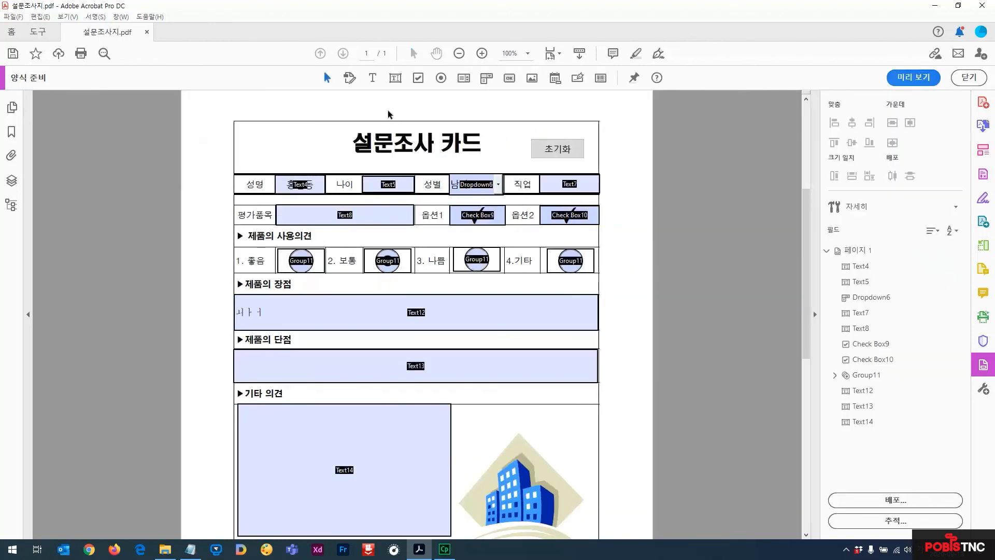
click(511, 77)
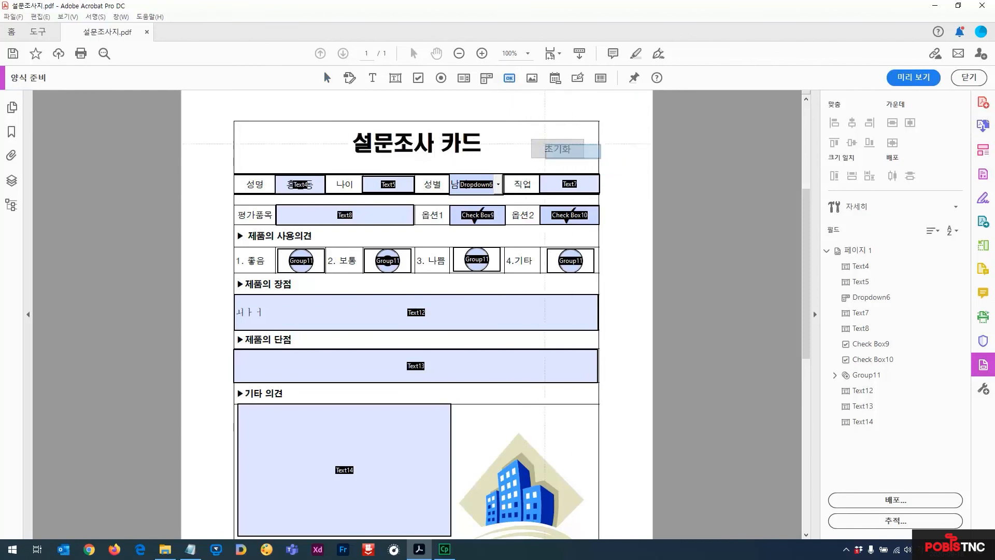
drag(526, 134, 592, 162)
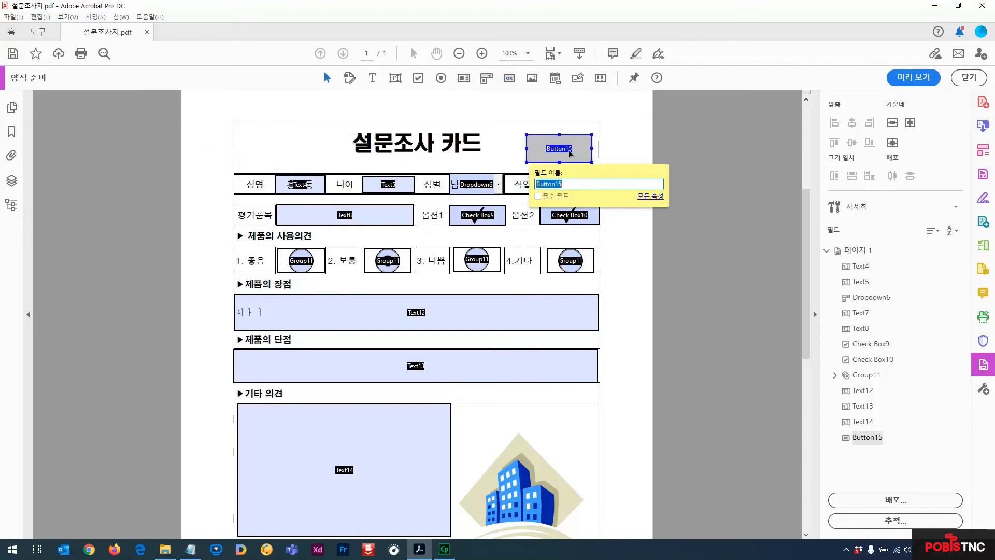
Set the new button's fill colour to none in its appearance properties so that the 초기화 label beneath shows through.
right_click(570, 154)
click(586, 161)
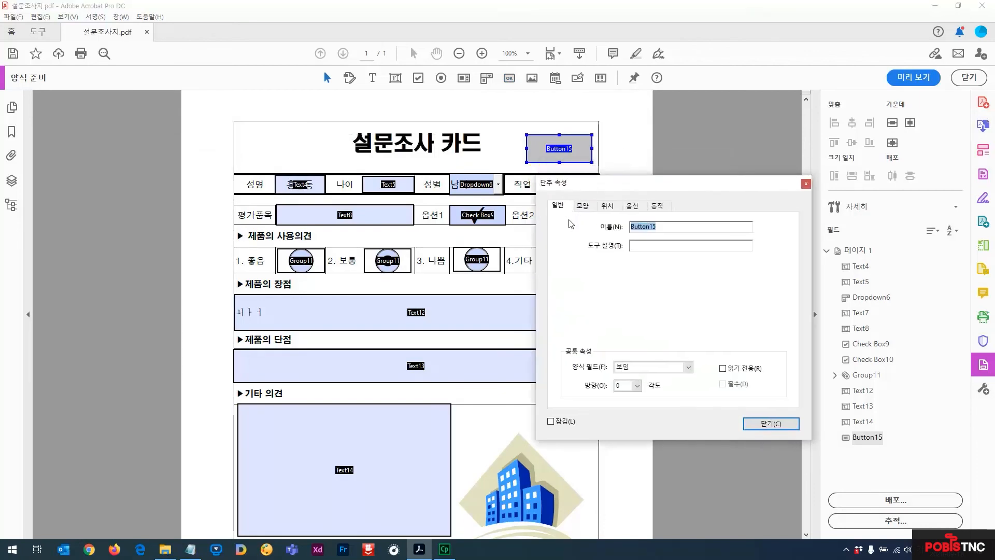
click(583, 206)
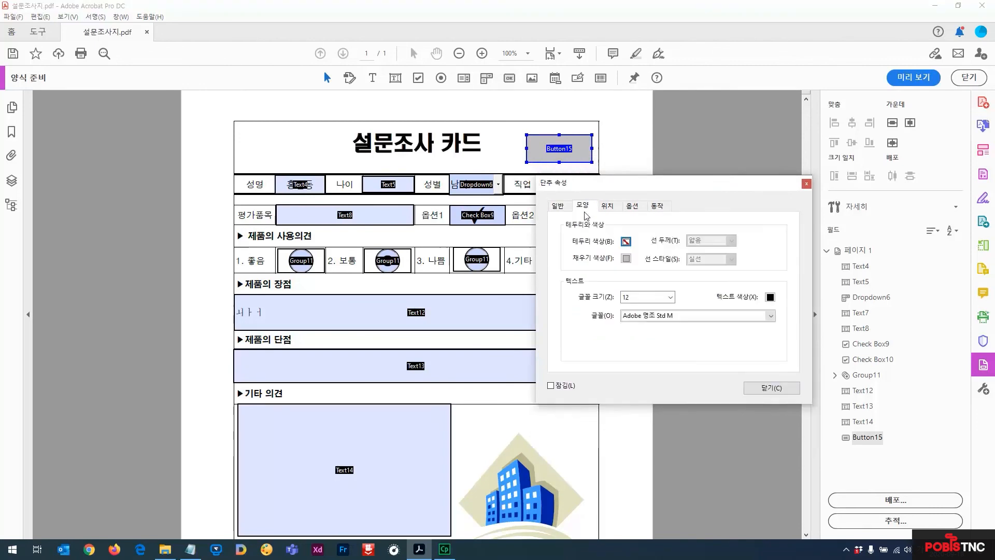
click(626, 259)
click(635, 274)
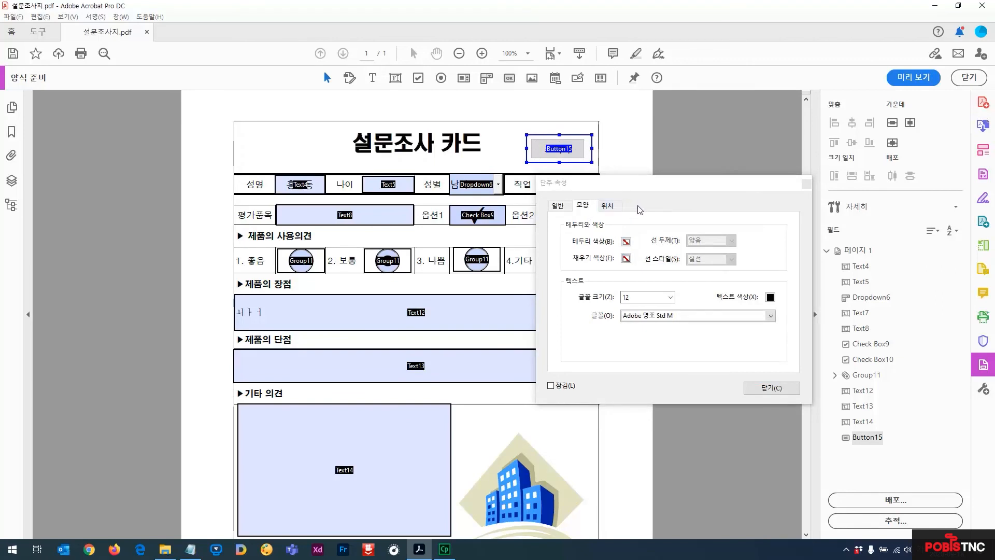
Add a 양식 재설정 action on the 마우스 놓기 trigger to the button, covering all form fields, and close its properties.
click(656, 205)
drag(655, 190, 639, 198)
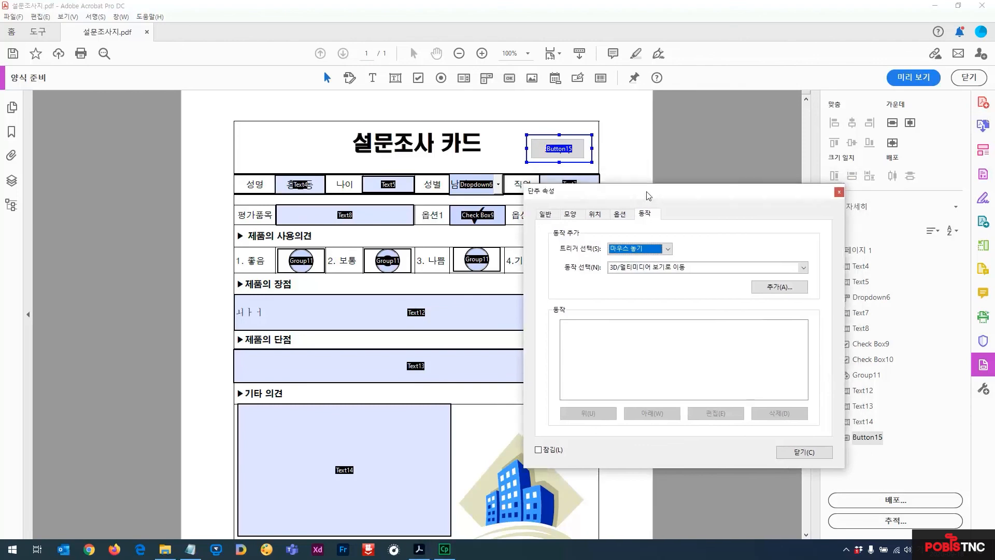
click(660, 249)
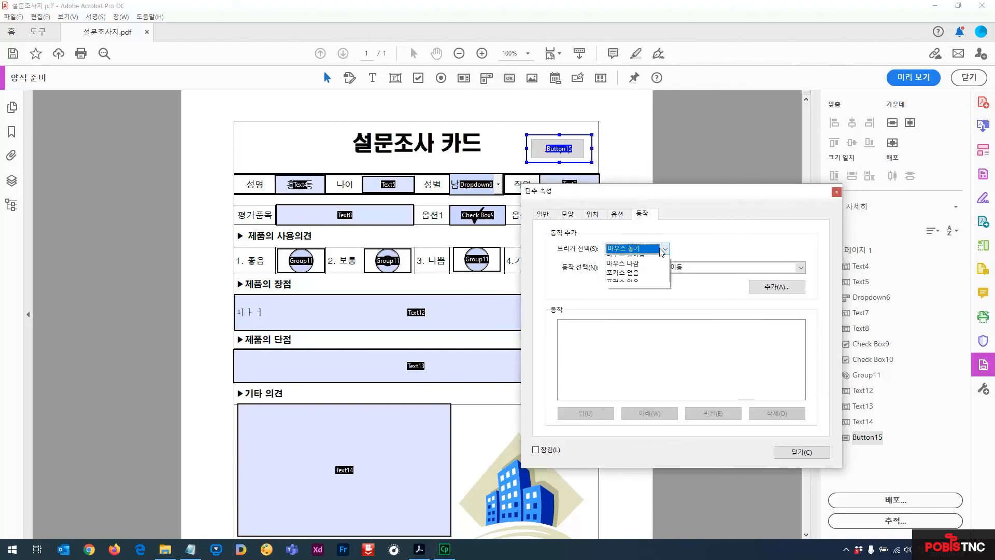
click(674, 244)
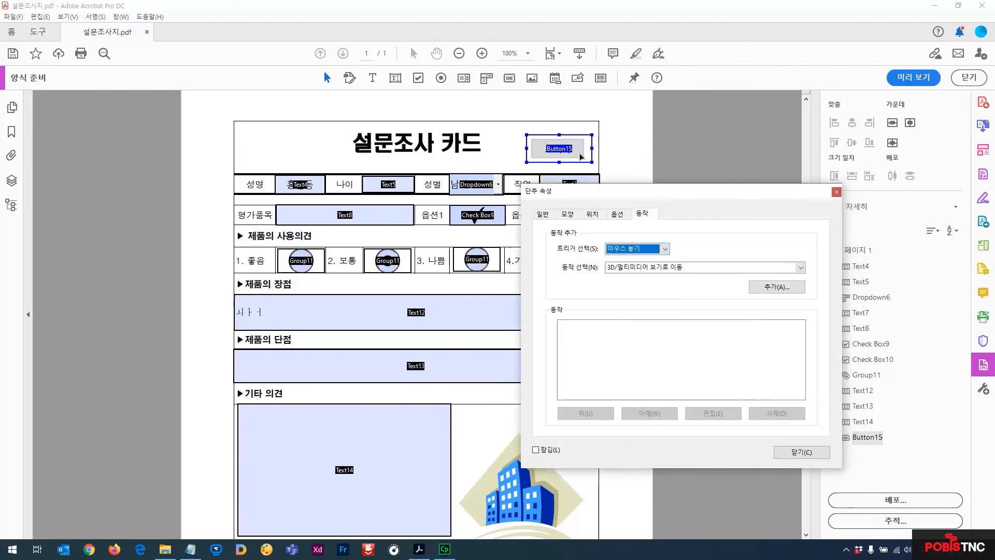
click(677, 268)
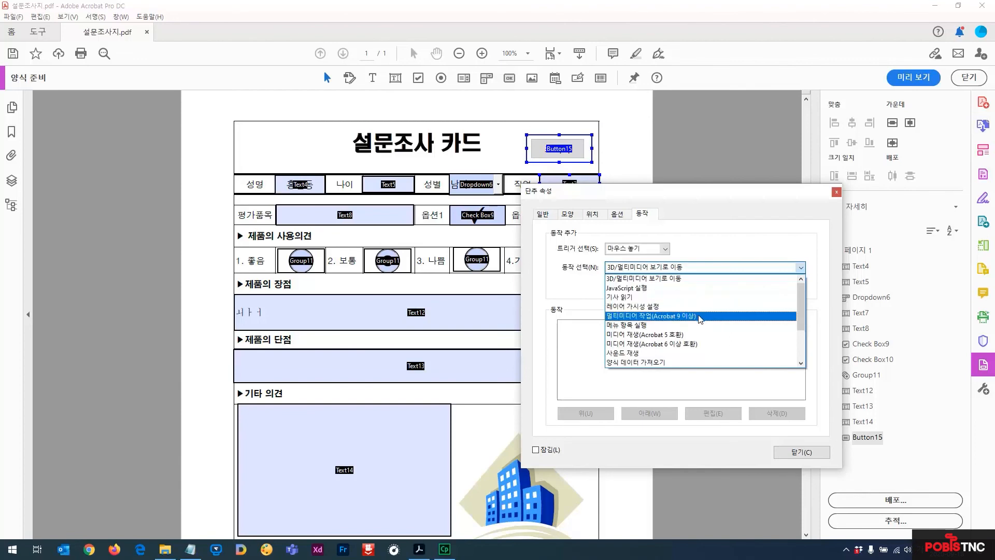
scroll(694, 320, down, 3)
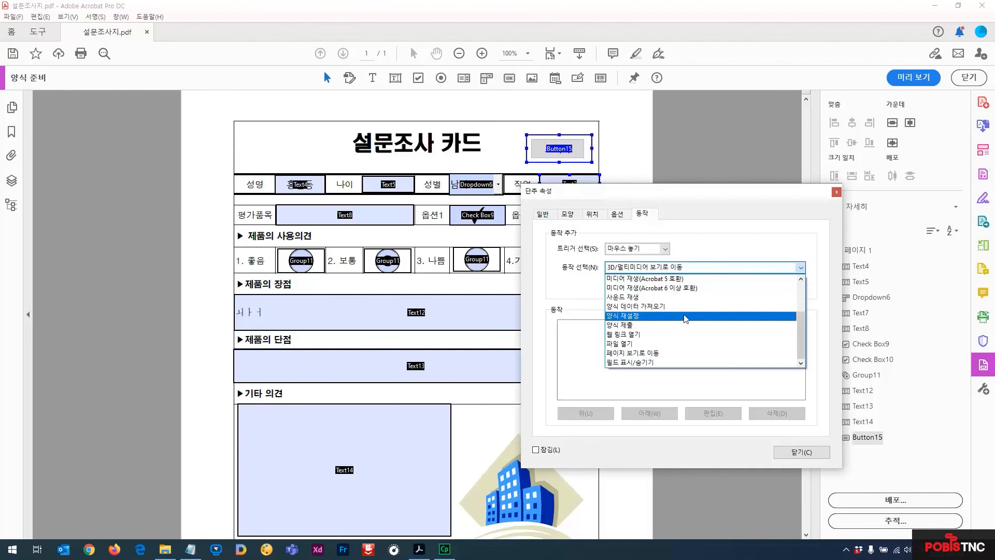
click(649, 318)
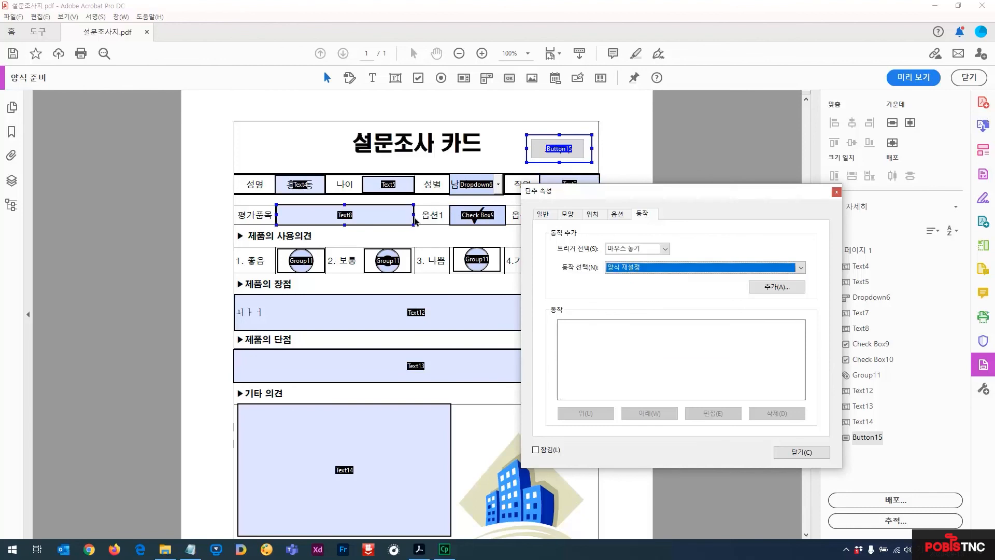
click(777, 288)
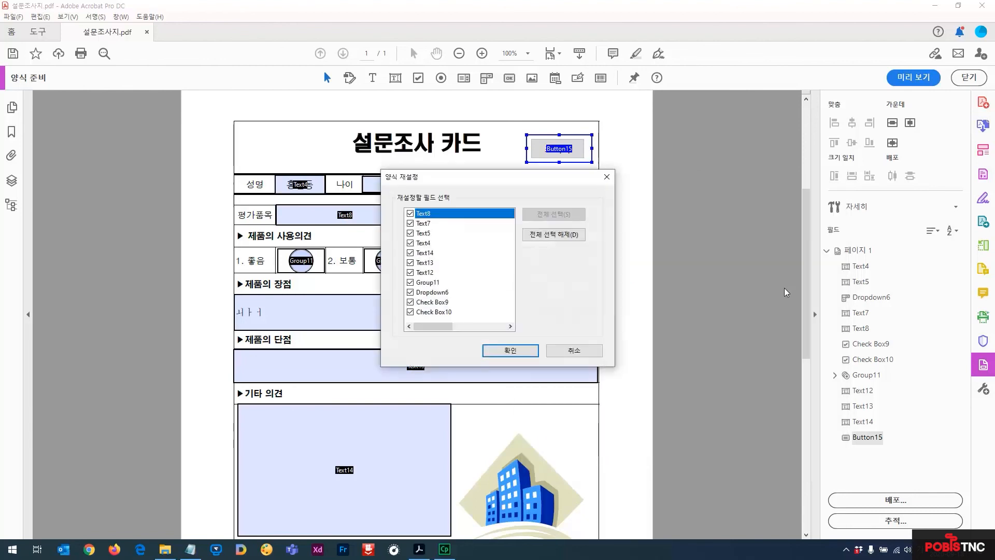
click(510, 350)
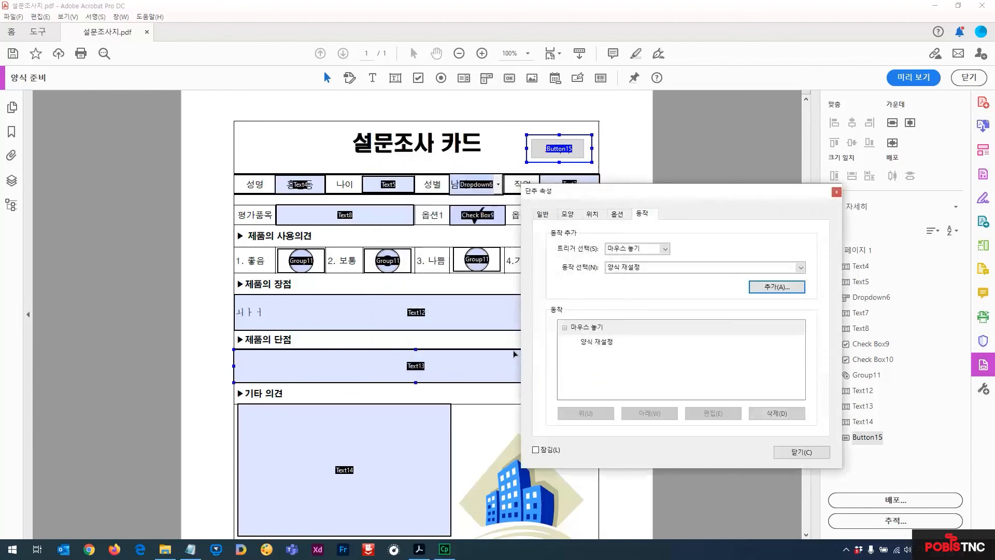
click(797, 452)
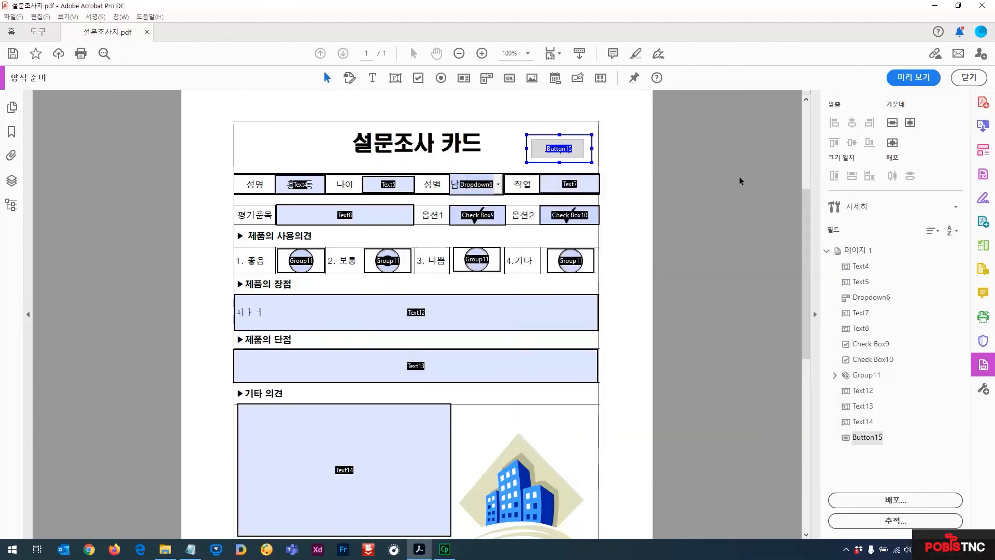
Preview the form, enter 58 in the 나이 field and reset all fields with the 초기화 button.
click(913, 77)
click(475, 186)
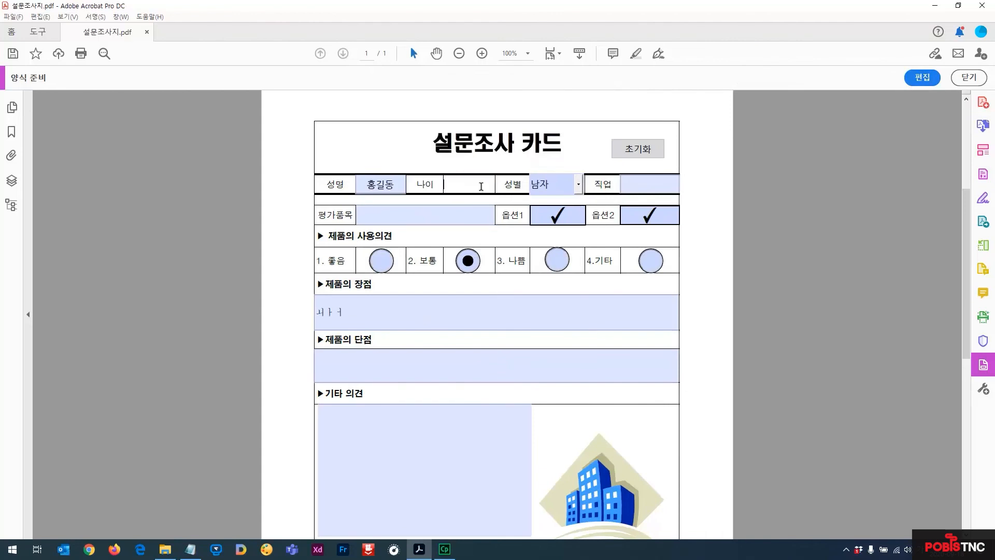
click(456, 214)
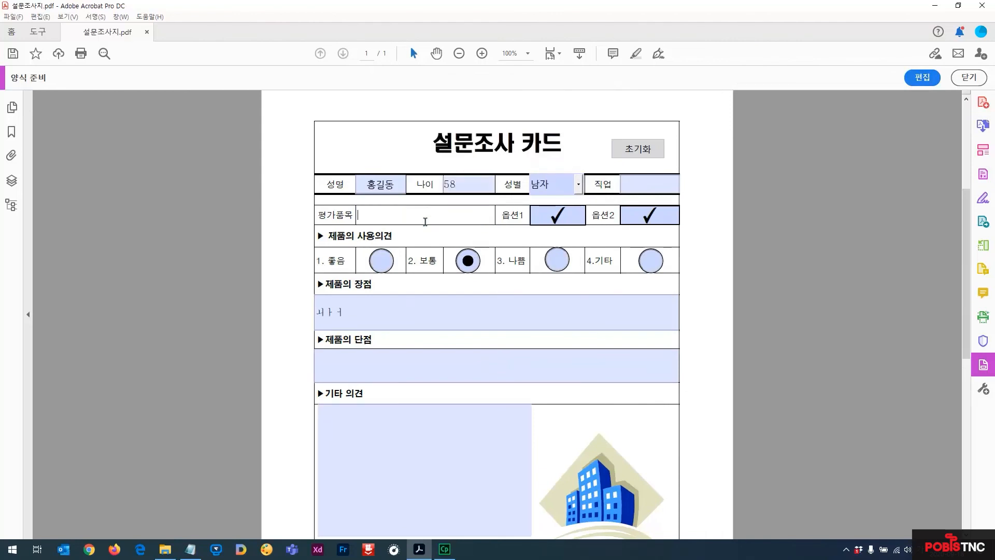
click(642, 151)
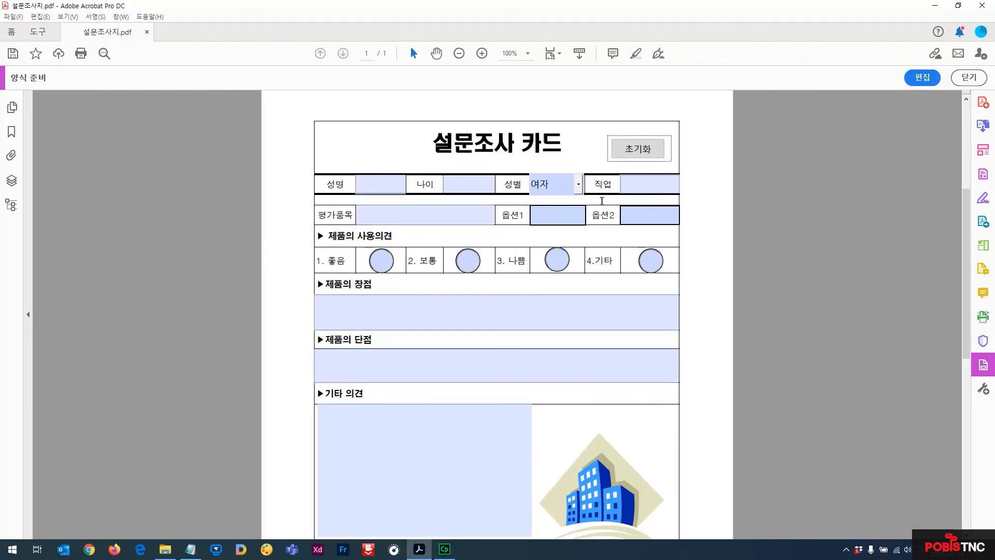
Test the reset again by entering 52 in 나이 and sample text in 평가품목, and clear them with 초기화.
click(486, 188)
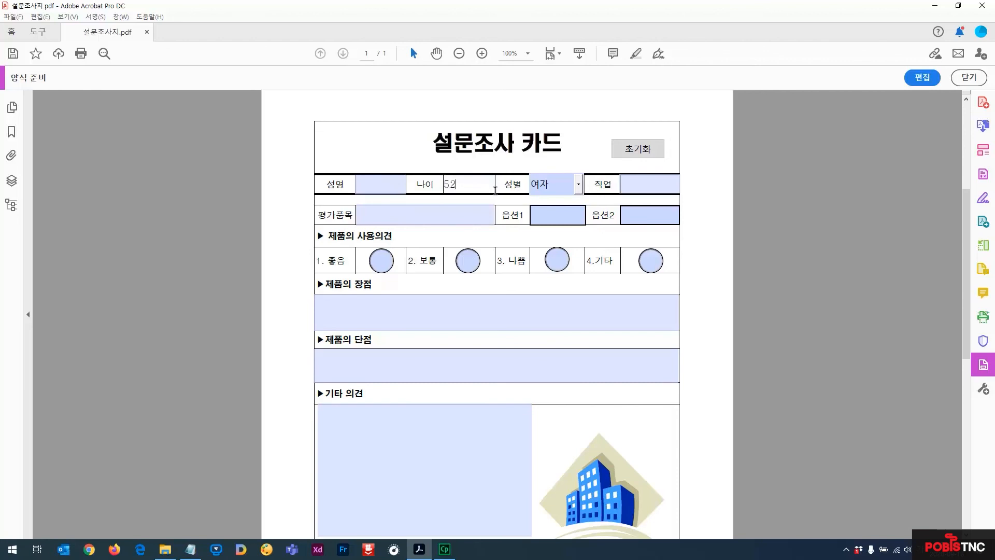
click(472, 216)
text(ㅣㅓㅏ;ㅑ)
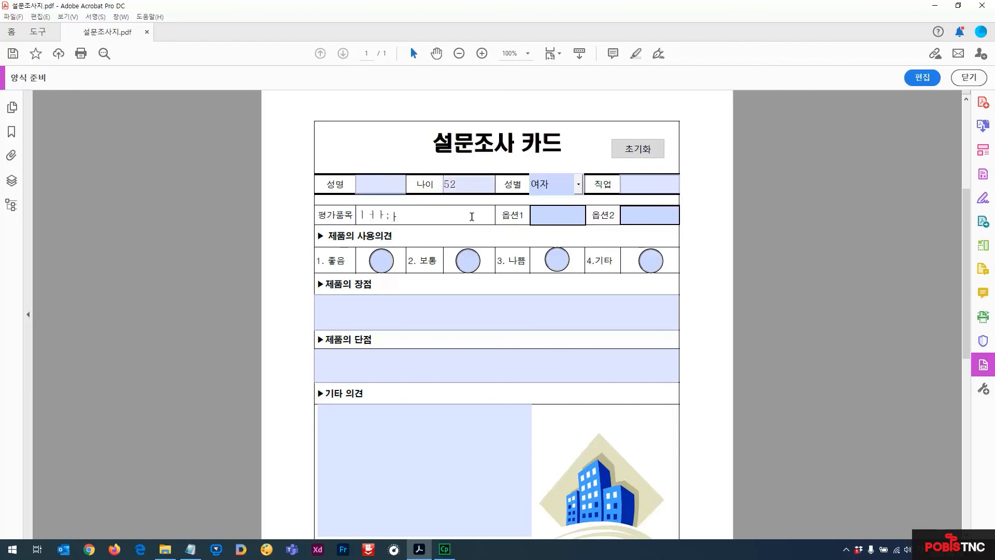
click(631, 155)
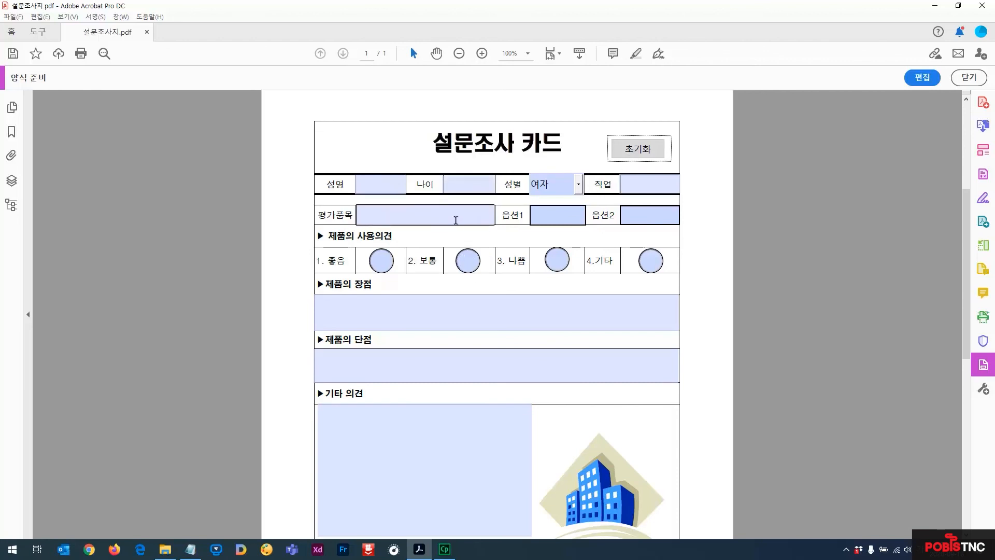
Test the 성별 dropdown by opening and closing its list, keeping 여자 selected.
click(579, 187)
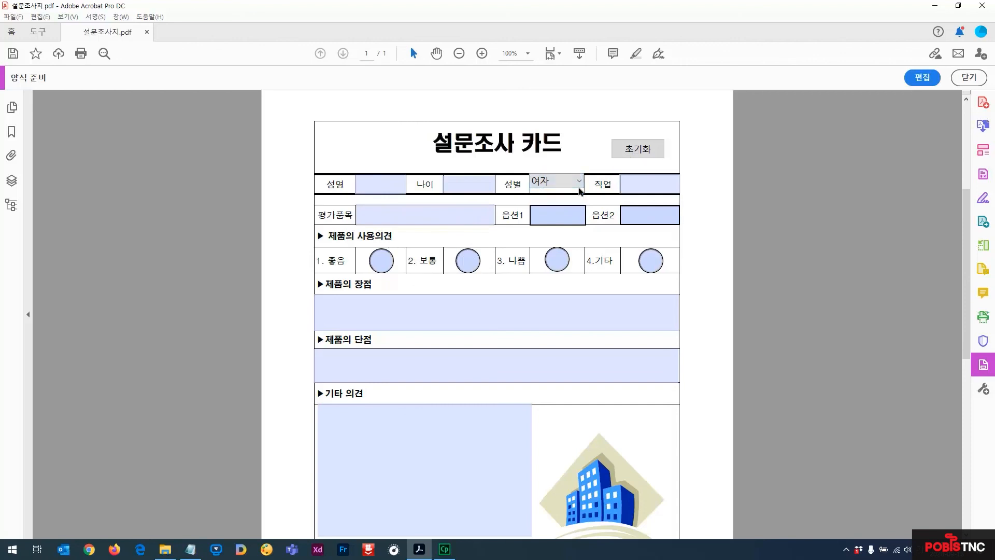
click(579, 191)
click(581, 189)
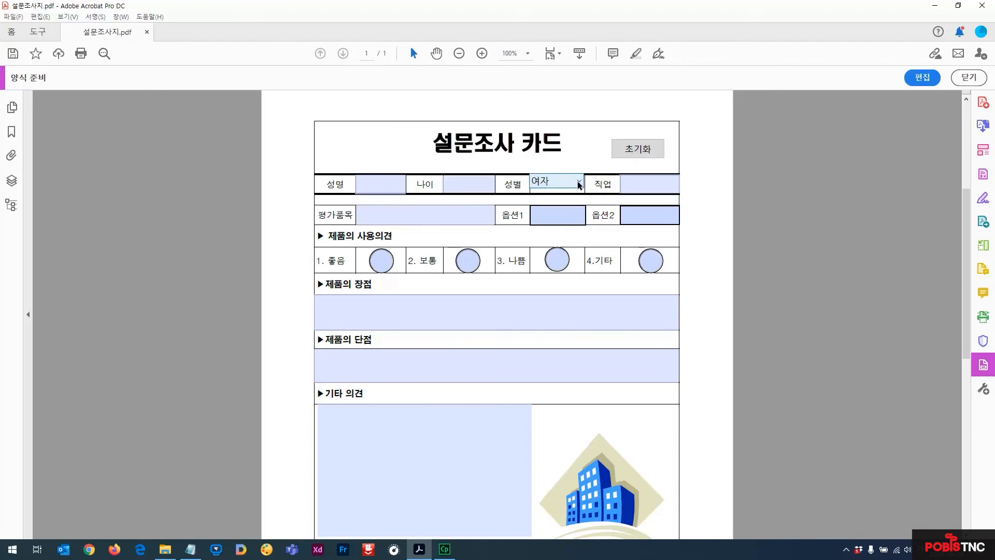
Check 옵션1, try the 사용의견 radio buttons ending on 1. 좋음, and place the cursor in the 제품의 장점 field.
click(565, 218)
click(558, 262)
click(454, 269)
click(382, 260)
click(401, 322)
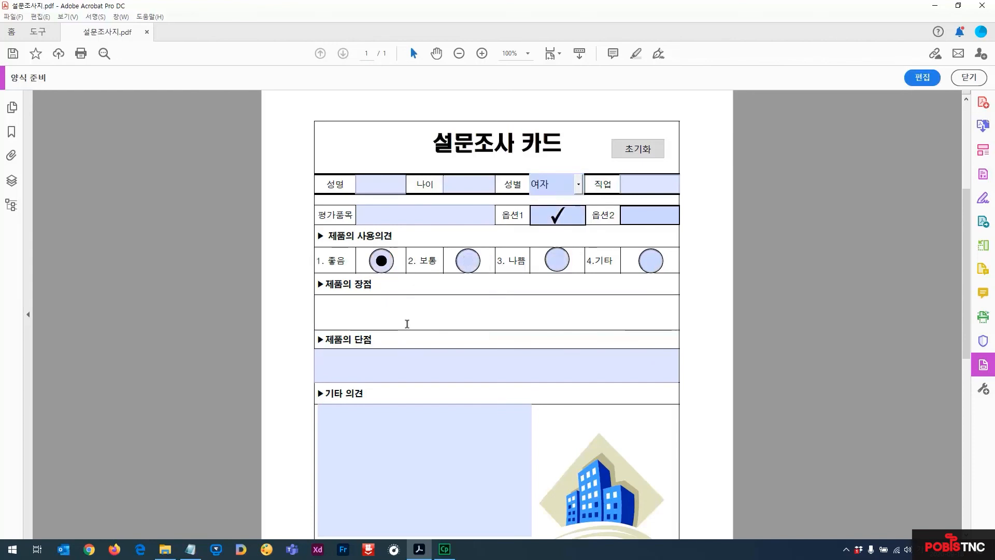